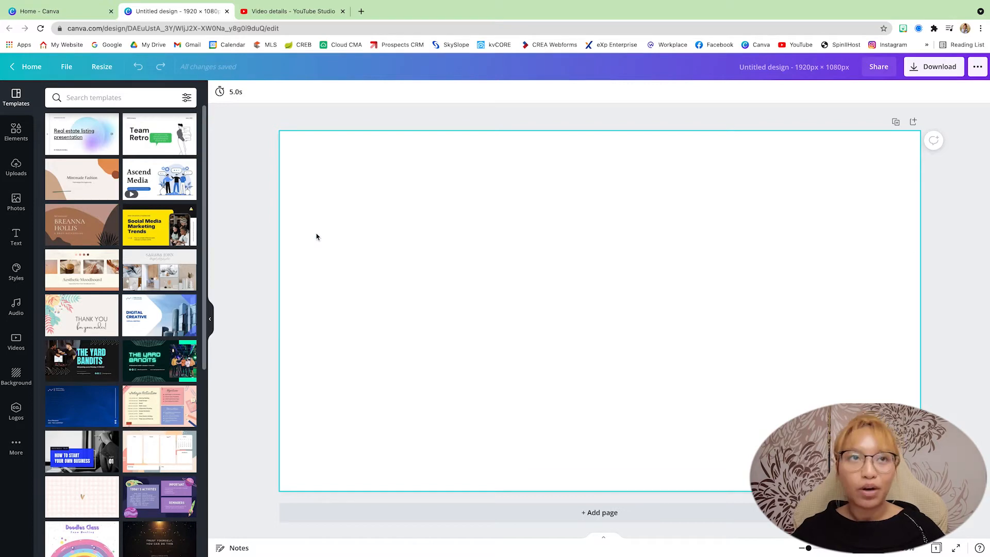
Step: Set the blank page's background to the medium green from the Loden Living brand palette
left_click(14, 131)
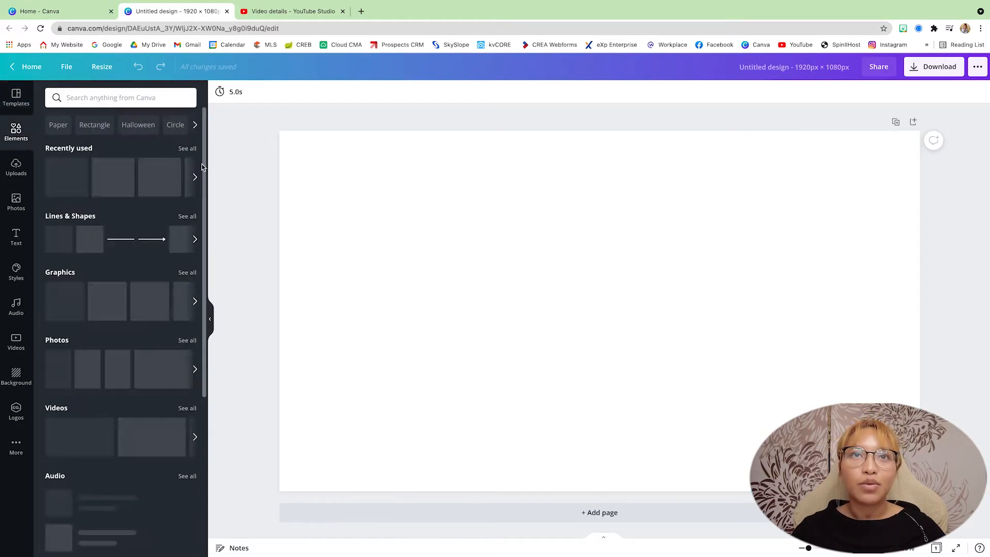
left_click(221, 92)
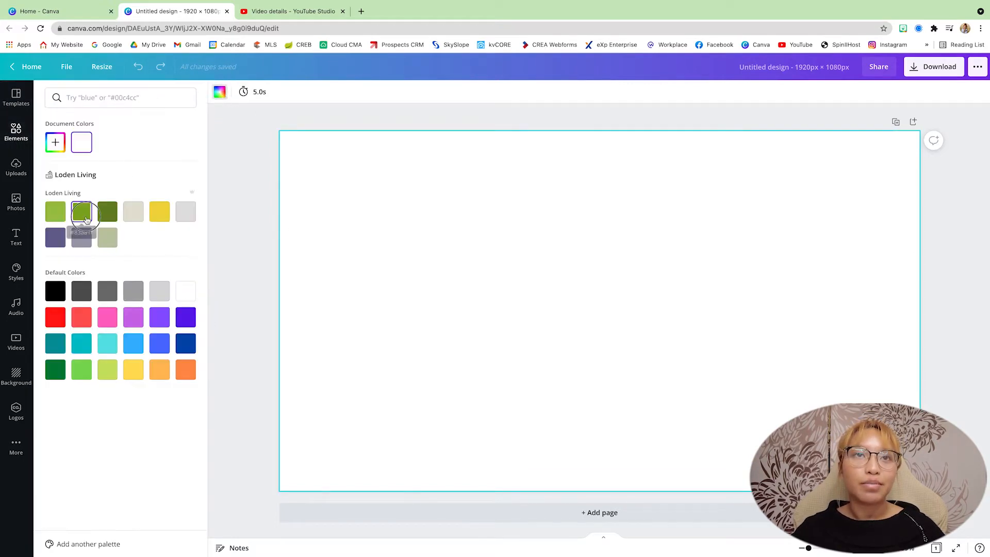
left_click(81, 212)
left_click(238, 164)
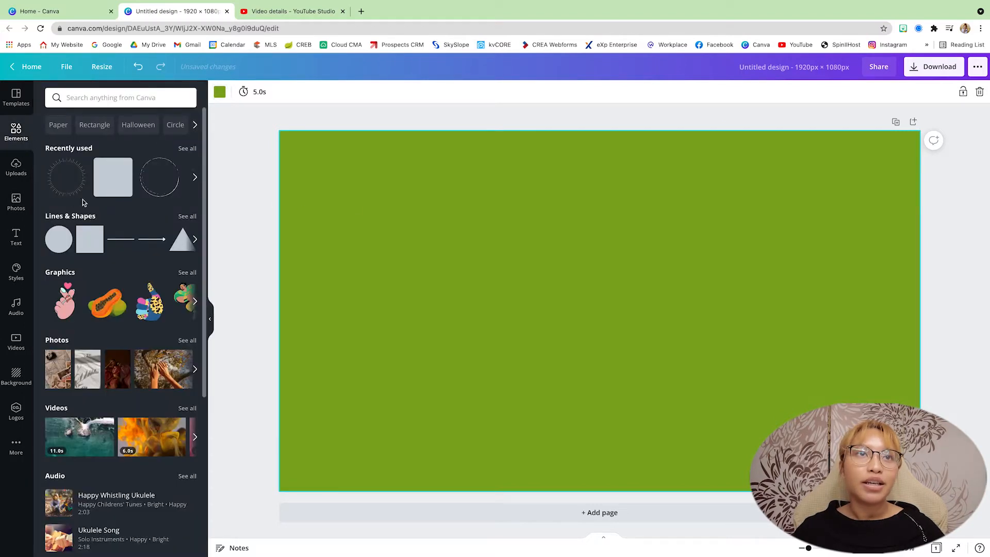
Step: Add a plain square from the lines and shapes collection and fill it with white
left_click(15, 131)
scroll(147, 292, "down", 5)
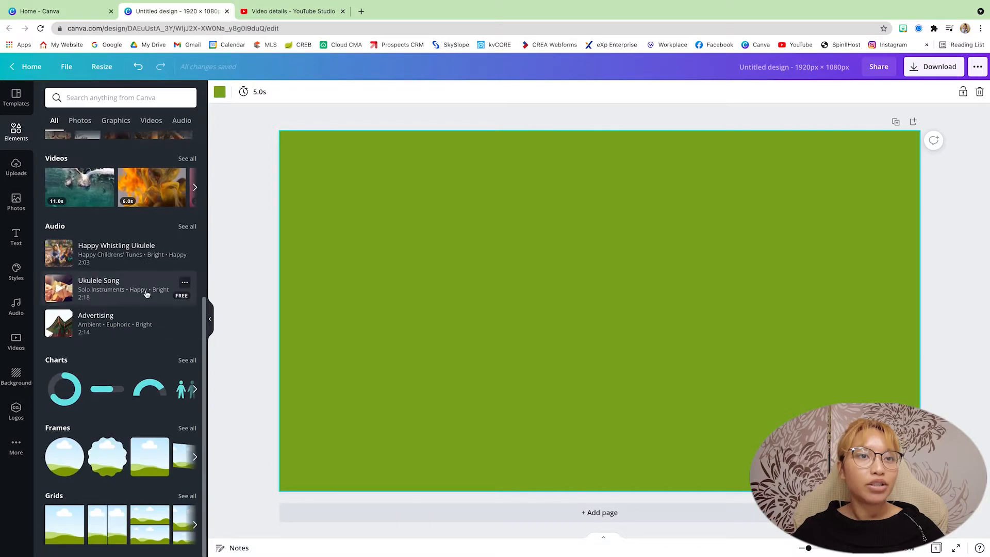
scroll(155, 299, "up", 5)
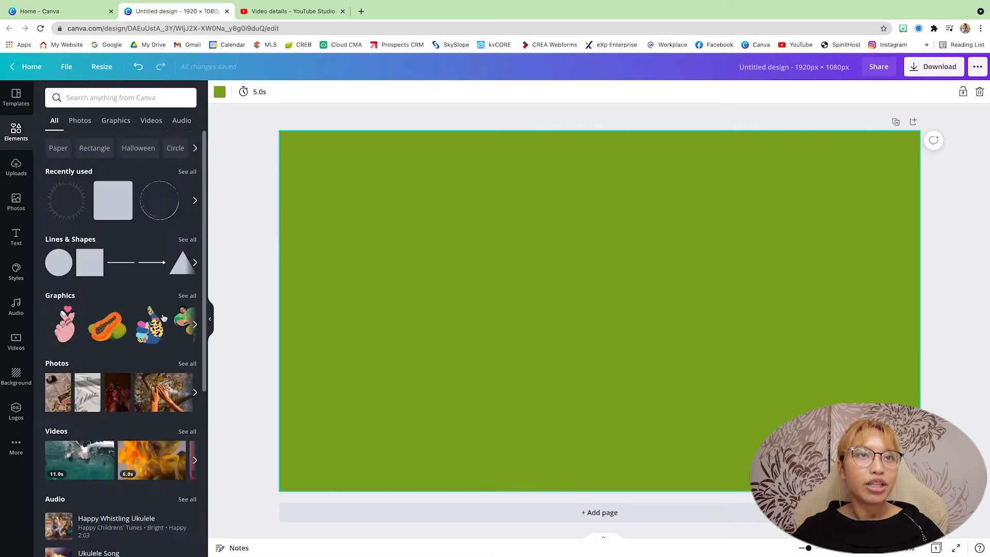
left_click(185, 242)
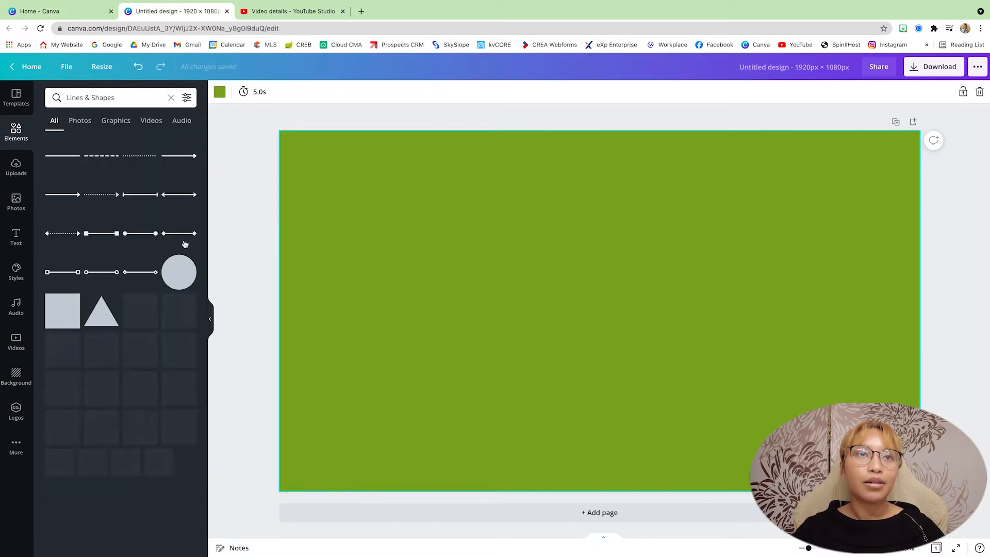
left_click(62, 307)
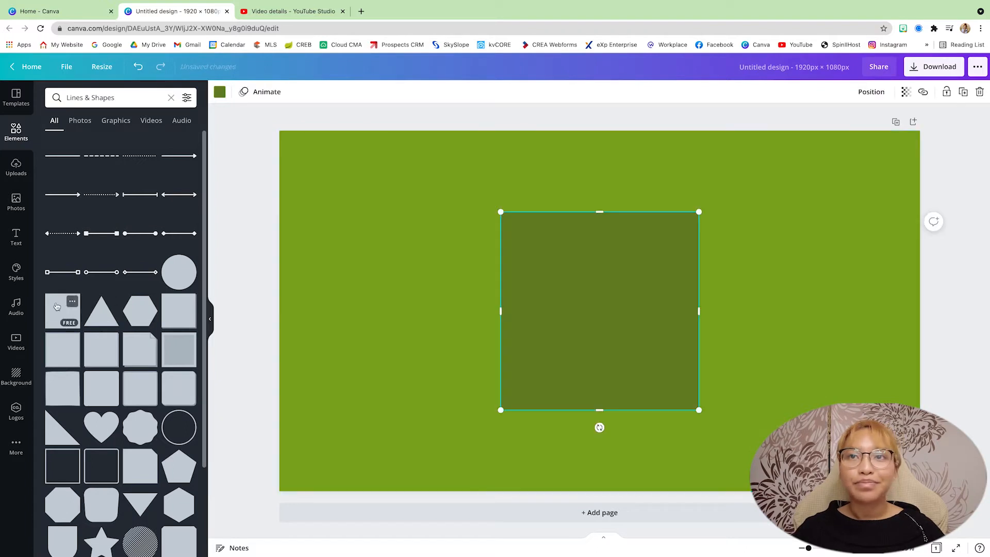
left_click(220, 93)
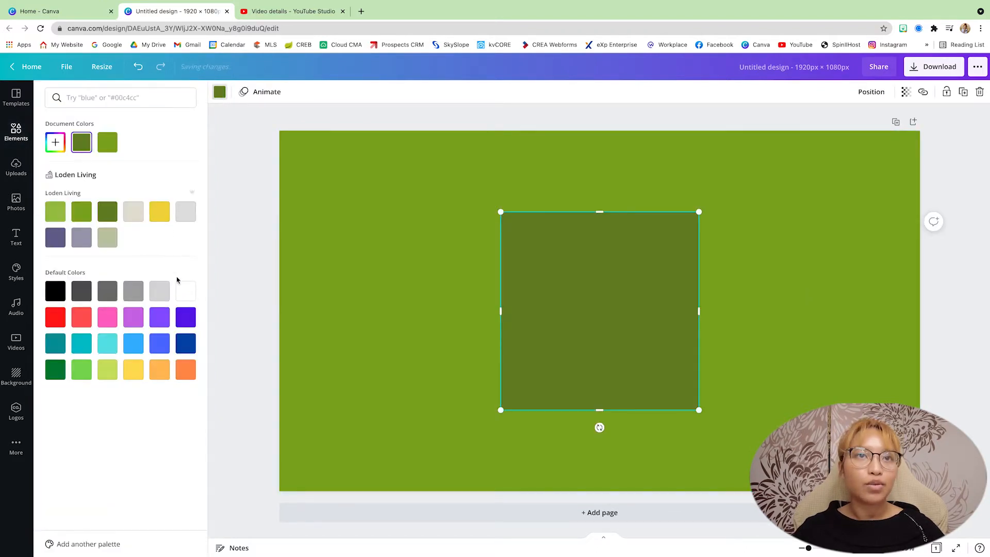
left_click(185, 290)
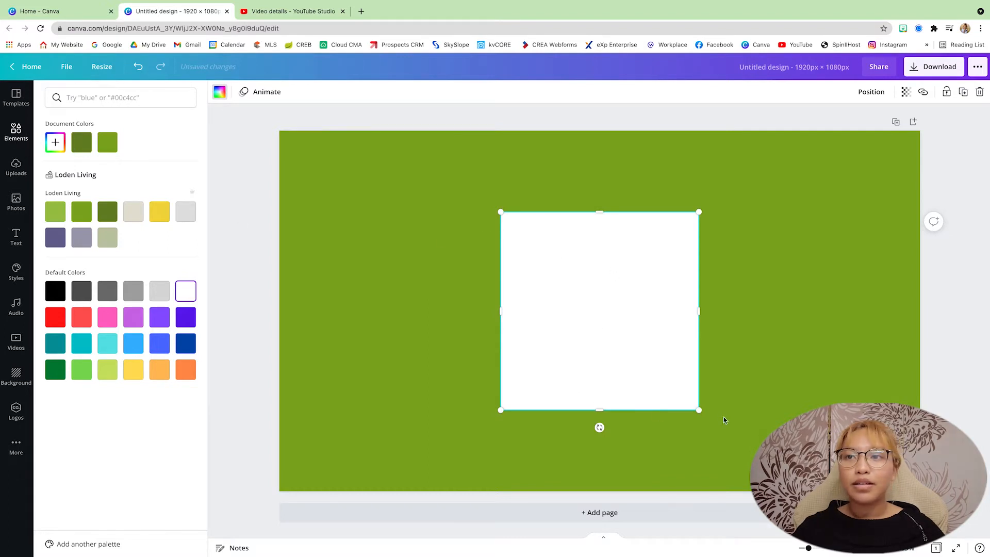
Step: Enlarge the white square and move it to cover the right part of the page from top to bottom
left_click_drag(699, 410, 822, 532)
left_click_drag(727, 329, 732, 246)
left_click_drag(829, 453, 923, 546)
scroll(923, 546, "down", 1)
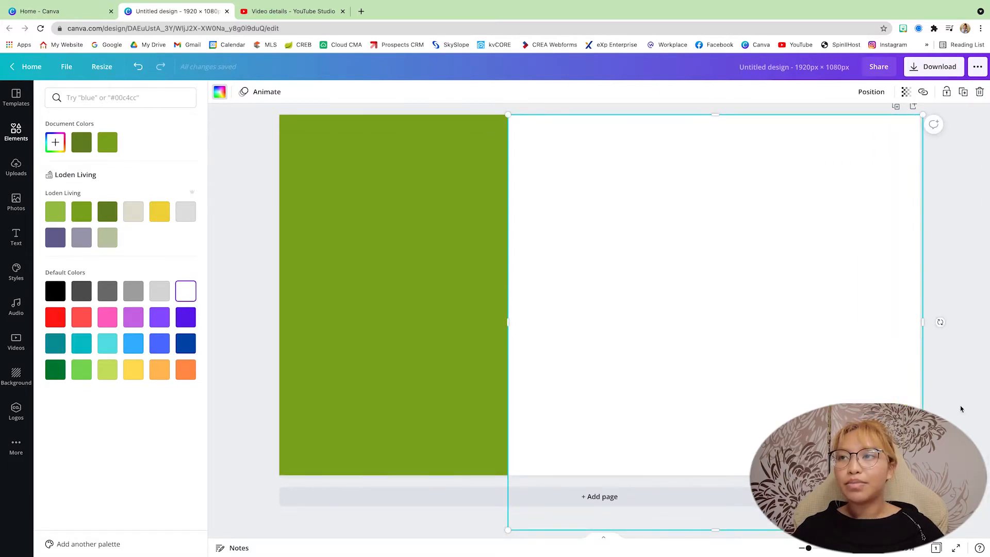
scroll(961, 409, "down", 3)
scroll(955, 398, "up", 1)
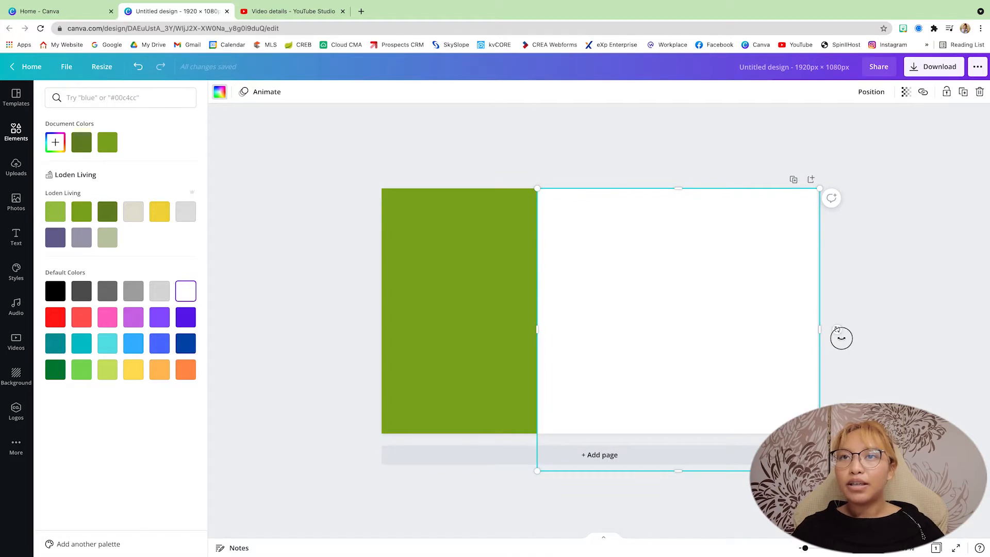
Step: Rotate the white square clockwise, enlarge it and shift it right so its slanted edge divides the page diagonally
left_click_drag(841, 337, 803, 380)
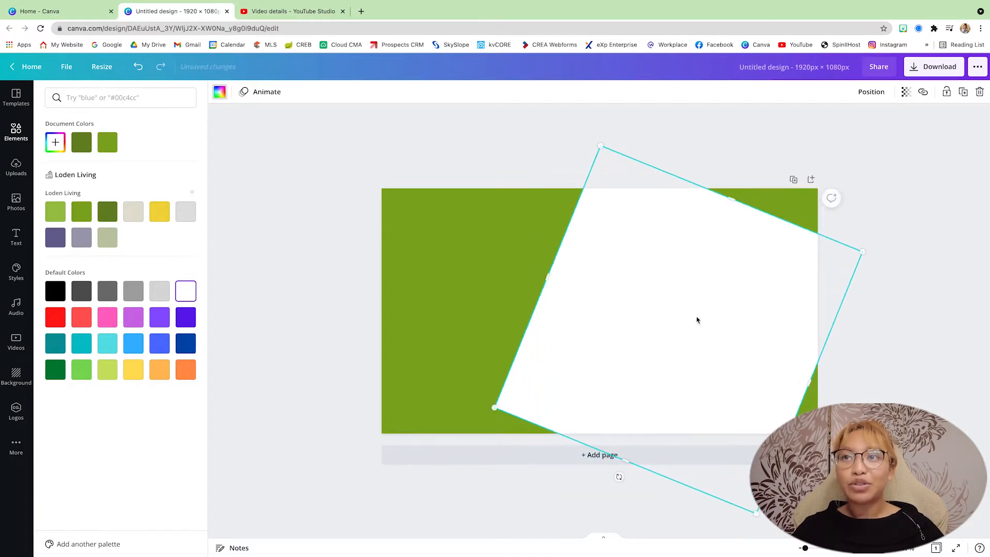
left_click_drag(697, 320, 747, 343)
left_click_drag(671, 177, 763, 60)
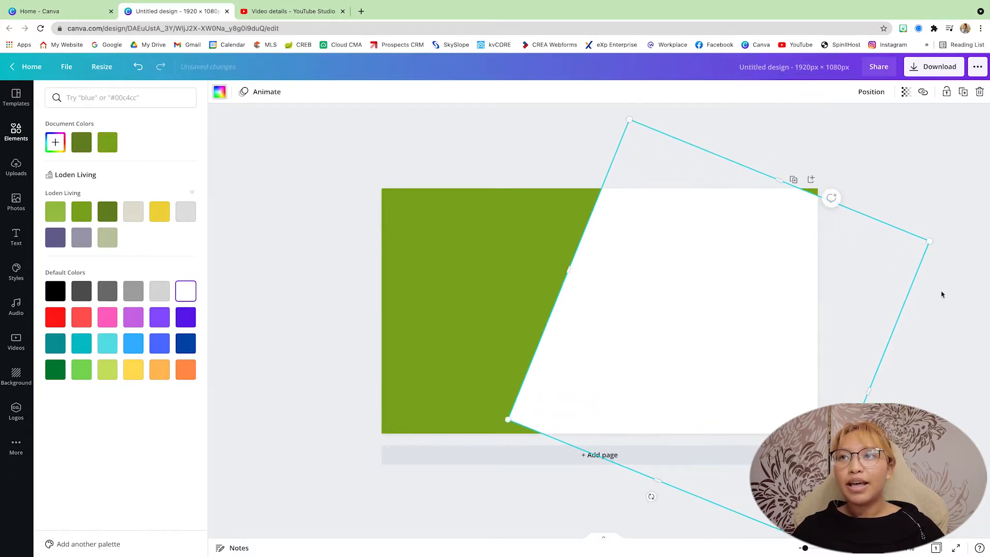
left_click_drag(931, 241, 980, 217)
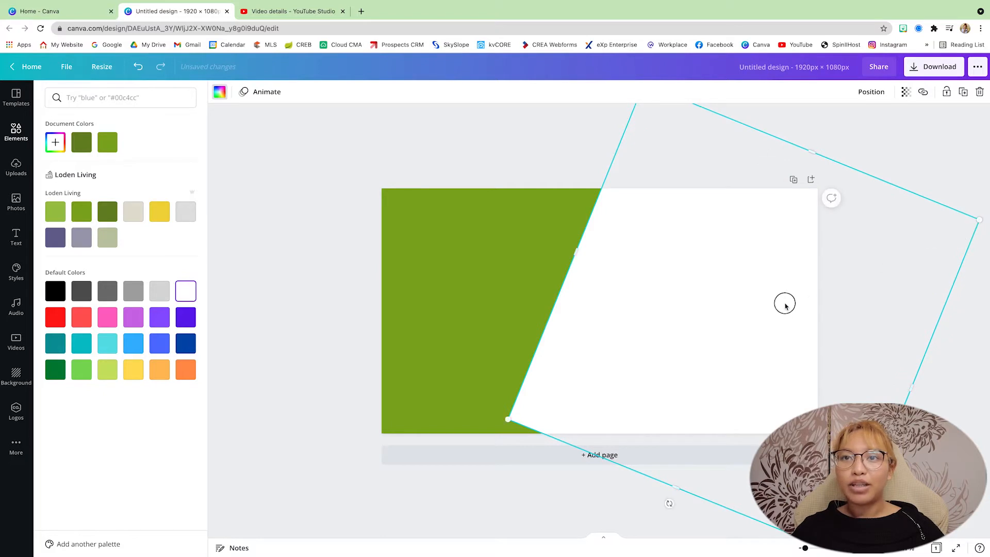
left_click_drag(784, 302, 873, 334)
left_click(571, 164)
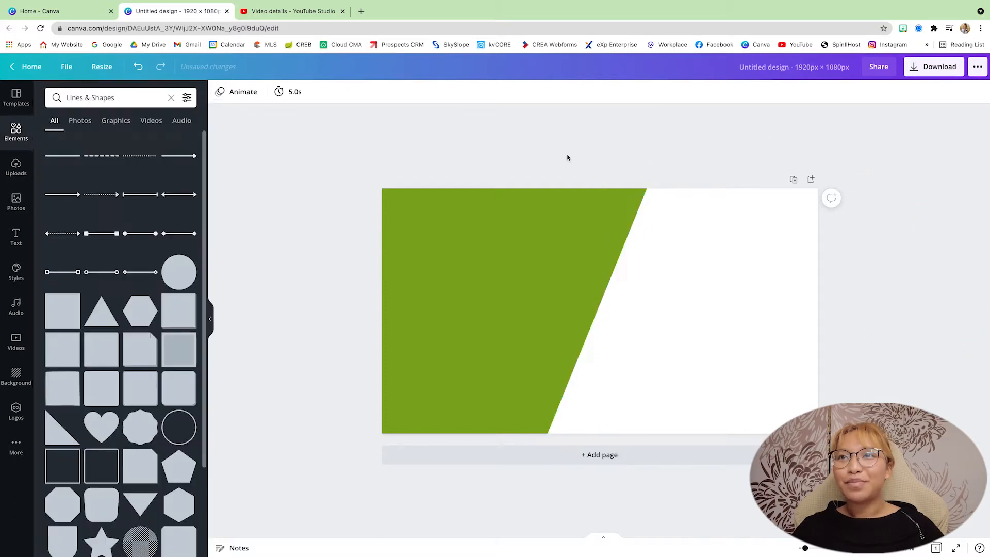
Step: Nudge the white shape slightly left and lock it in place
left_click_drag(714, 302, 705, 303)
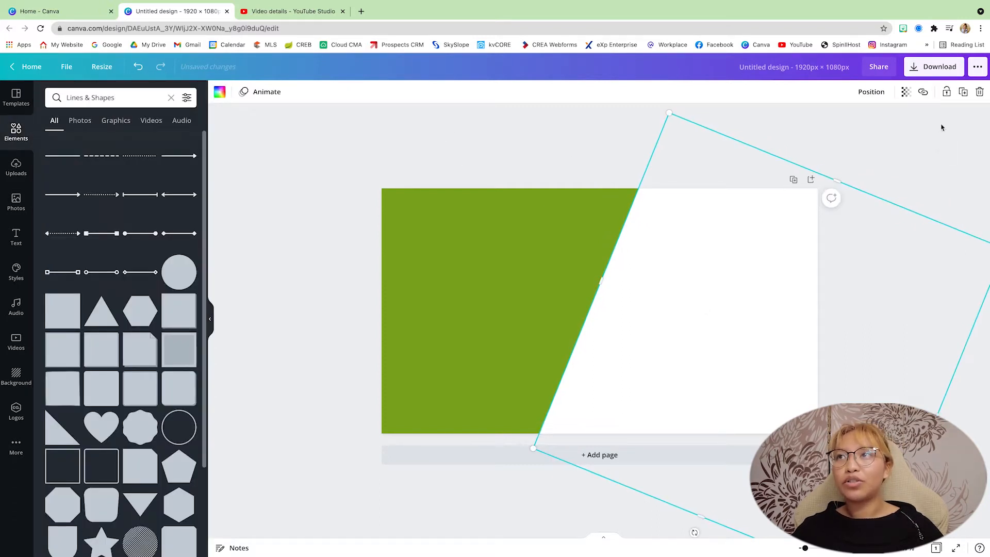
left_click(947, 92)
left_click(890, 130)
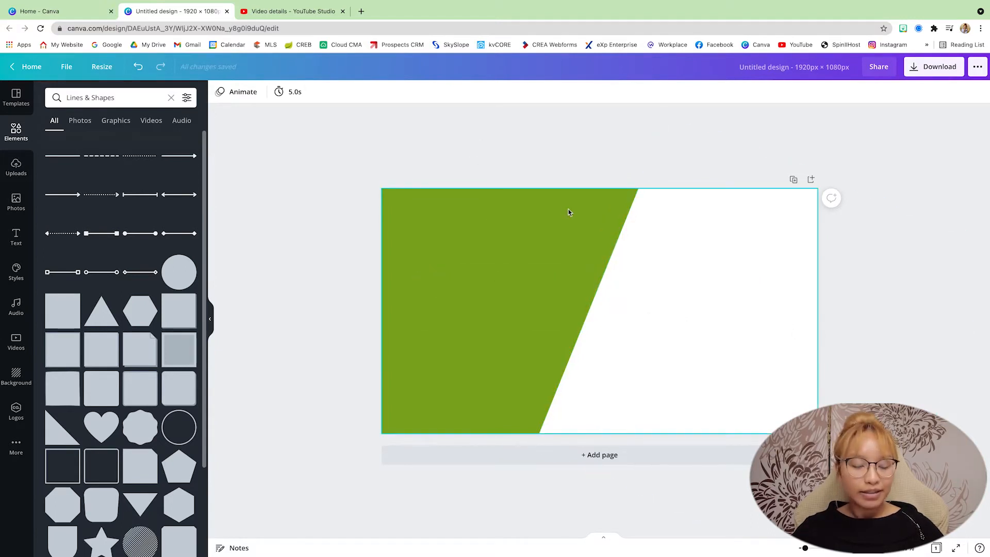
Step: Search the elements for "iphone" and add the black-outlined phone graphic with a white screen
scroll(569, 211, "up", 4)
scroll(569, 212, "down", 1)
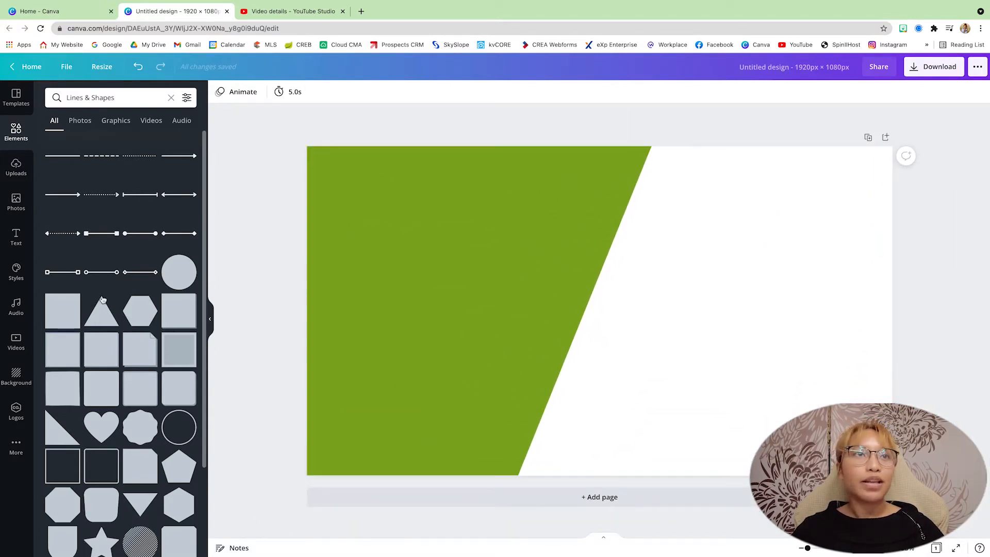
left_click(14, 136)
left_click(81, 97)
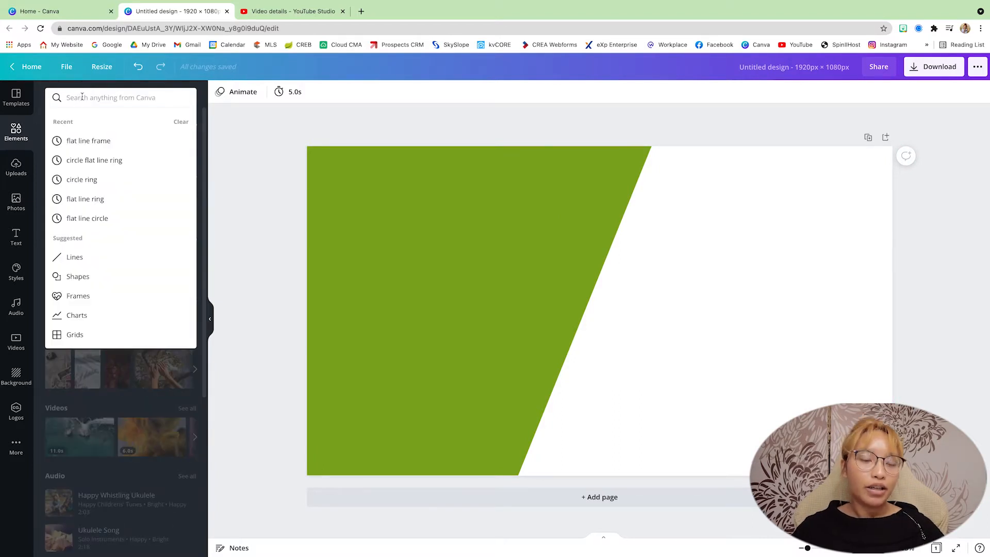
type("iphone")
key("Return")
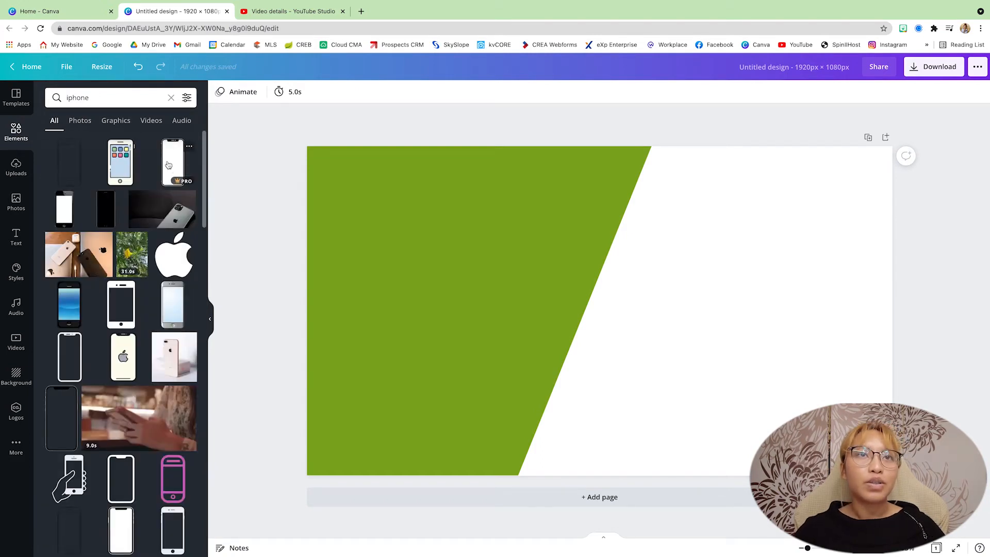
left_click(175, 164)
Step: Enlarge the phone graphic to nearly the full page height and place it within the white area
left_click_drag(586, 327, 625, 440)
left_click_drag(813, 173, 835, 157)
left_click_drag(757, 217, 755, 220)
left_click(972, 224)
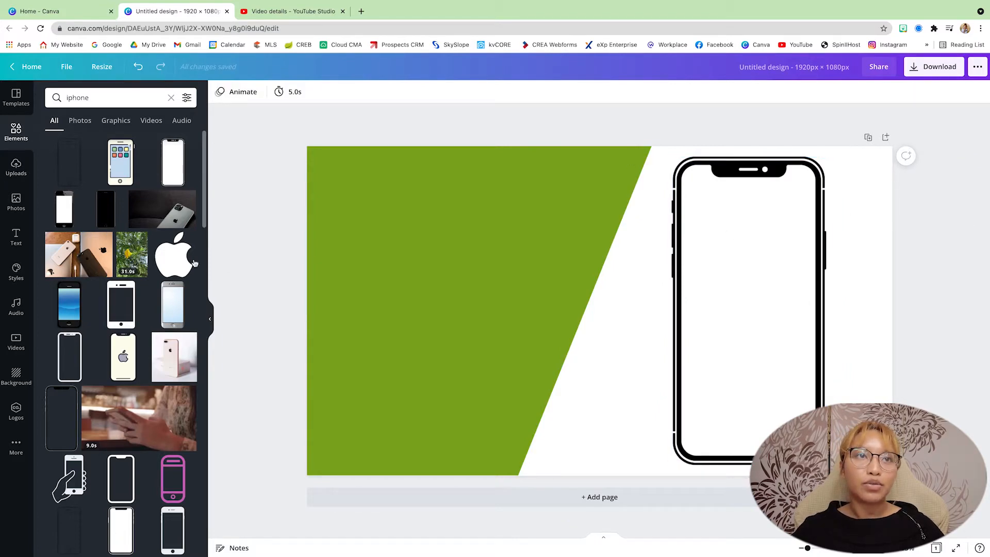
Step: Add a text box, scale it to fit the phone's width and place it near the top of the phone screen
left_click(18, 250)
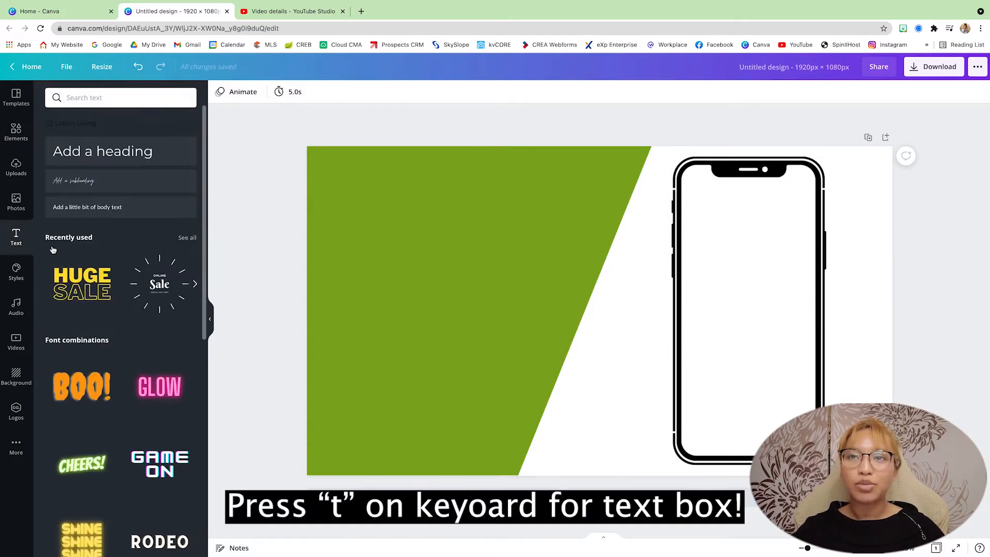
key("t")
left_click_drag(607, 332, 675, 208)
left_click_drag(722, 236, 761, 243)
left_click_drag(707, 208, 678, 192)
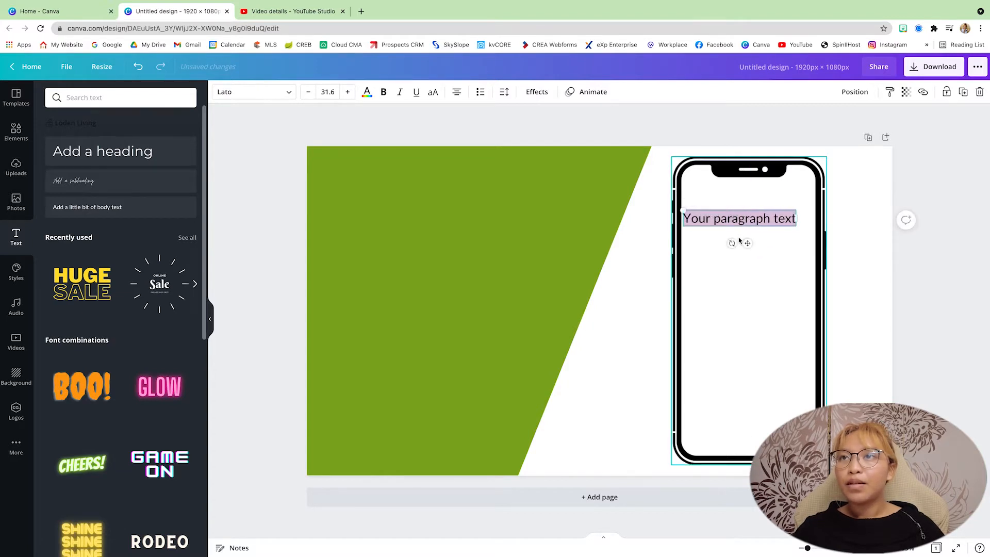
left_click_drag(736, 239, 756, 222)
Step: Replace the placeholder text with "Thank You for Watching!"
double_click(748, 200)
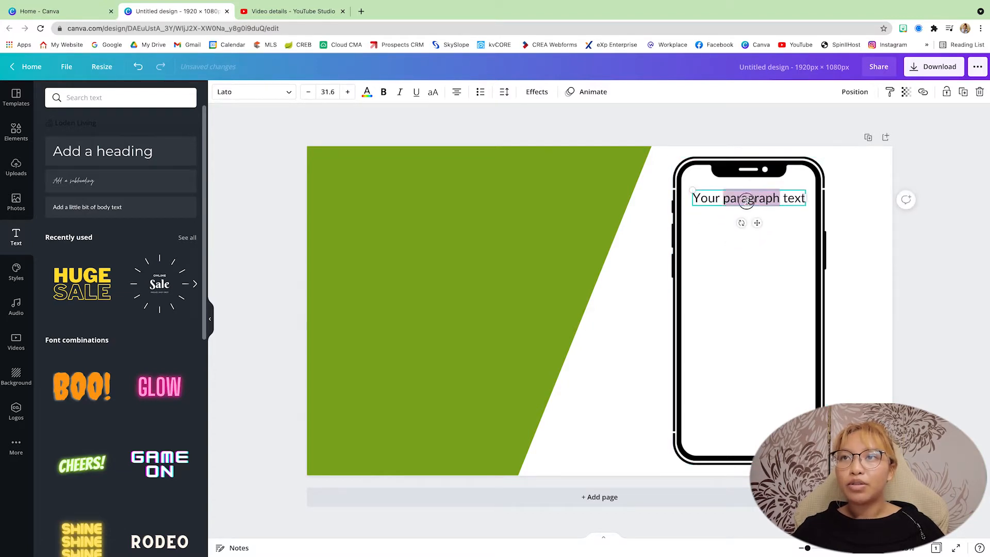
key("ctrl+a")
key("BackSpace")
type("Thank You")
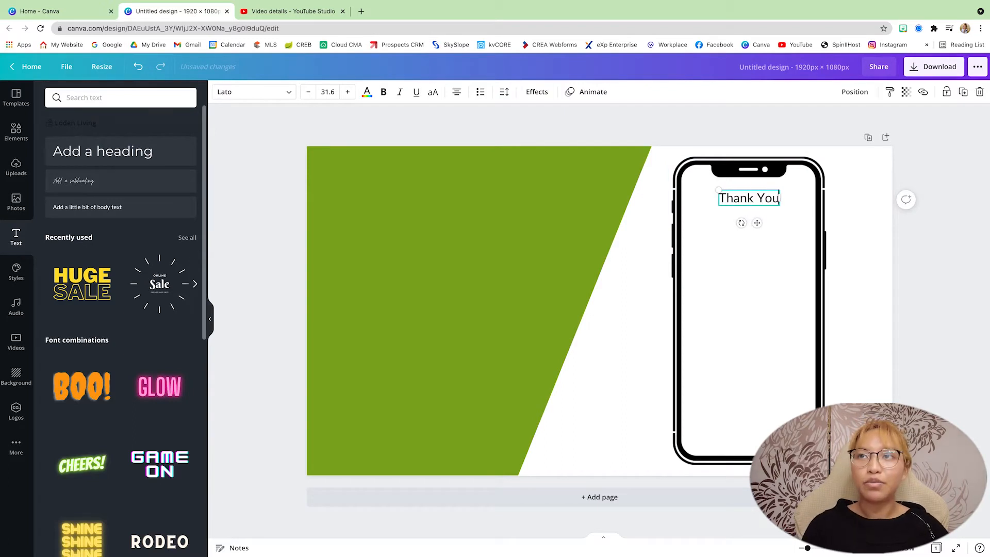
type(" for Wa")
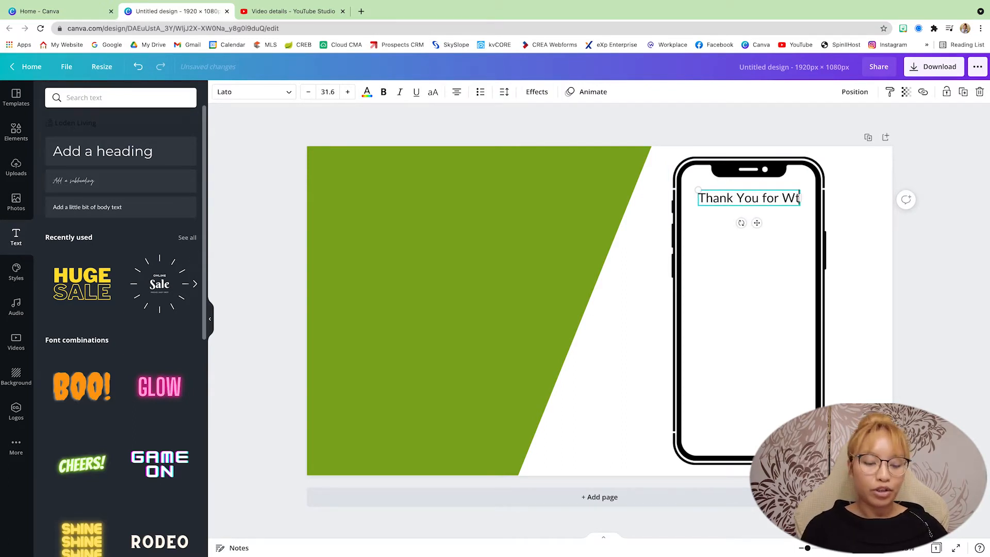
type("tching")
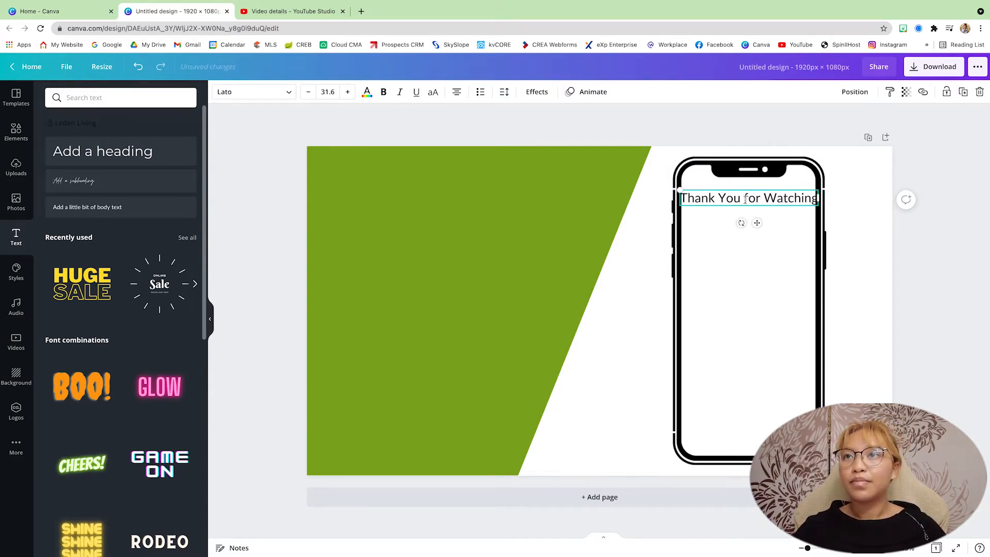
type("!")
Step: Enlarge the thank-you text to font size 43.9, wrap it onto two lines and centre it within the phone
left_click_drag(711, 190, 698, 182)
left_click(856, 232)
left_click_drag(789, 224, 750, 218)
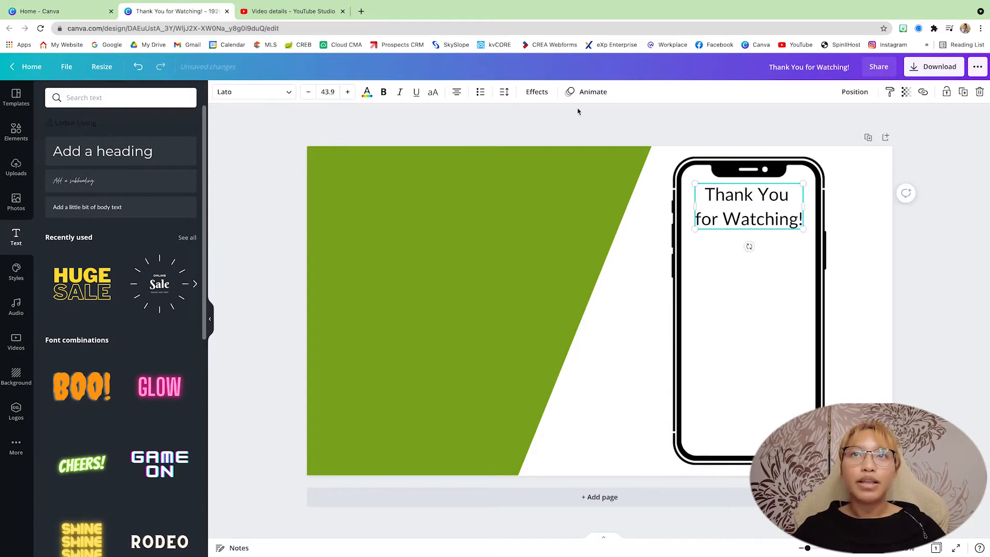
Step: Set the font of "for Watching!" to Open Sans Extra Bold, keeping "Thank You" in Lato
left_click(537, 92)
left_click(504, 91)
left_click_drag(593, 144, 583, 144)
left_click(254, 92)
left_click(115, 200)
left_click(689, 214)
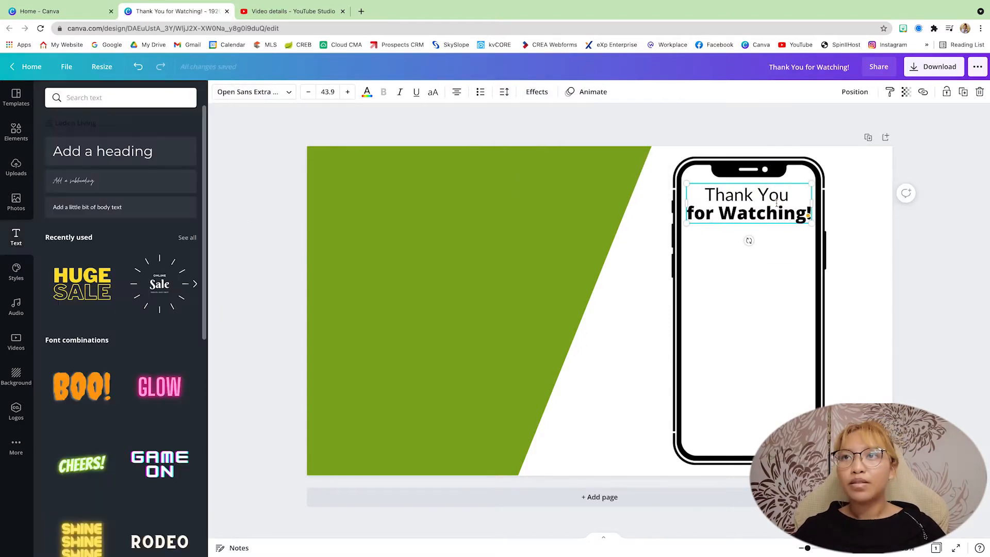
left_click_drag(689, 214, 803, 215)
key("Escape")
Step: Apply the Shadow effect to the thank-you text and change the shadow's colour
left_click(537, 92)
left_click(124, 170)
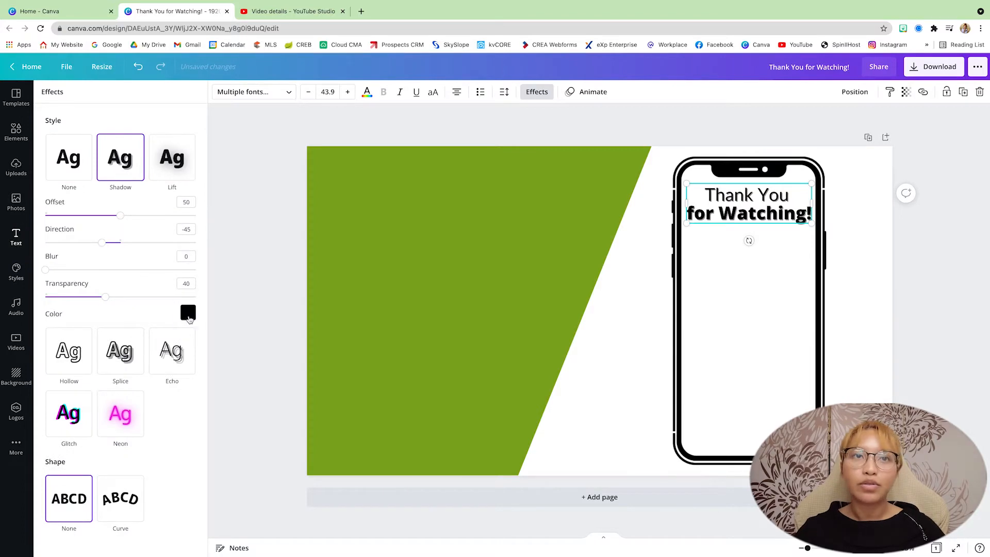
left_click(188, 313)
left_click(218, 293)
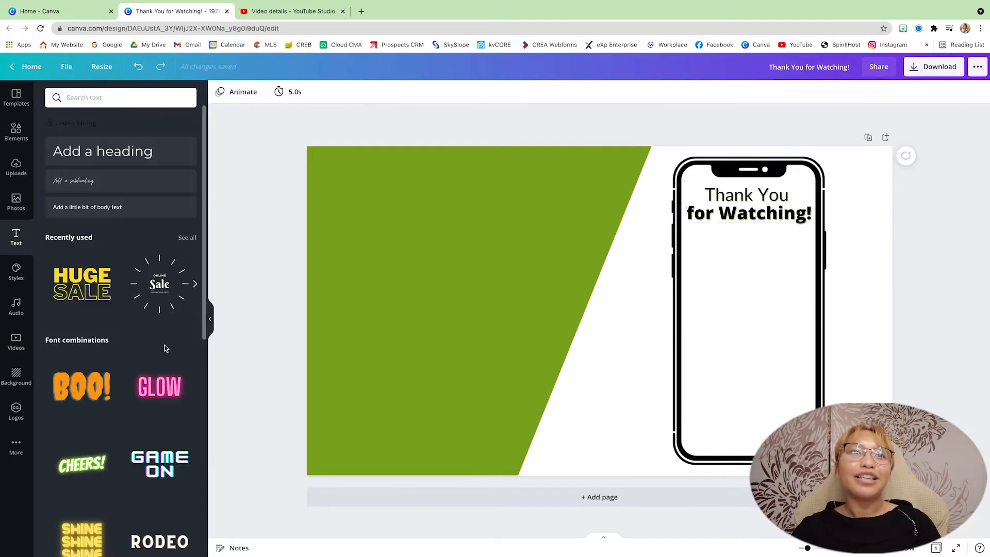
Step: Insert the green Loden Living logo from the uploads, shrink it to about 341 × 192, and place it below the thank-you text
left_click(16, 167)
scroll(116, 342, "down", 10)
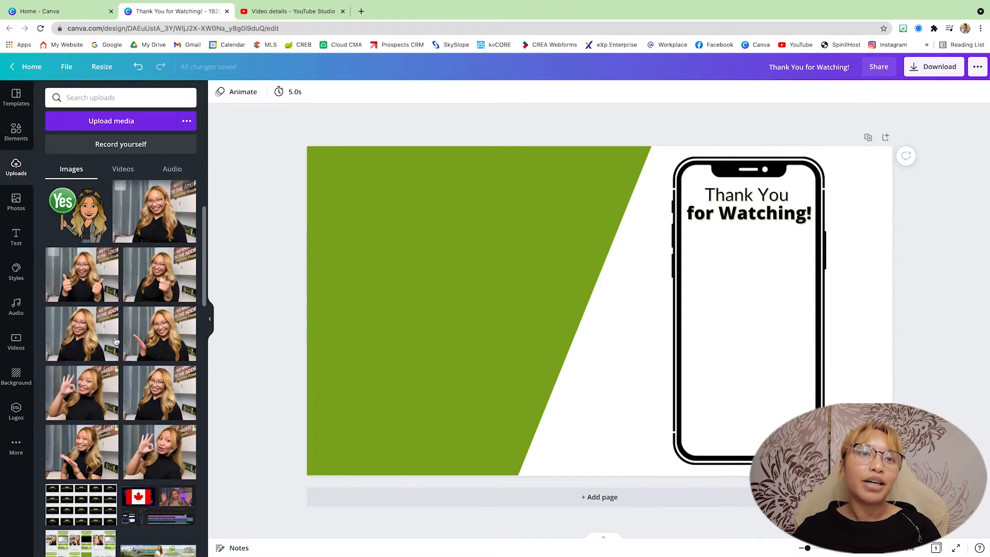
left_click(170, 306)
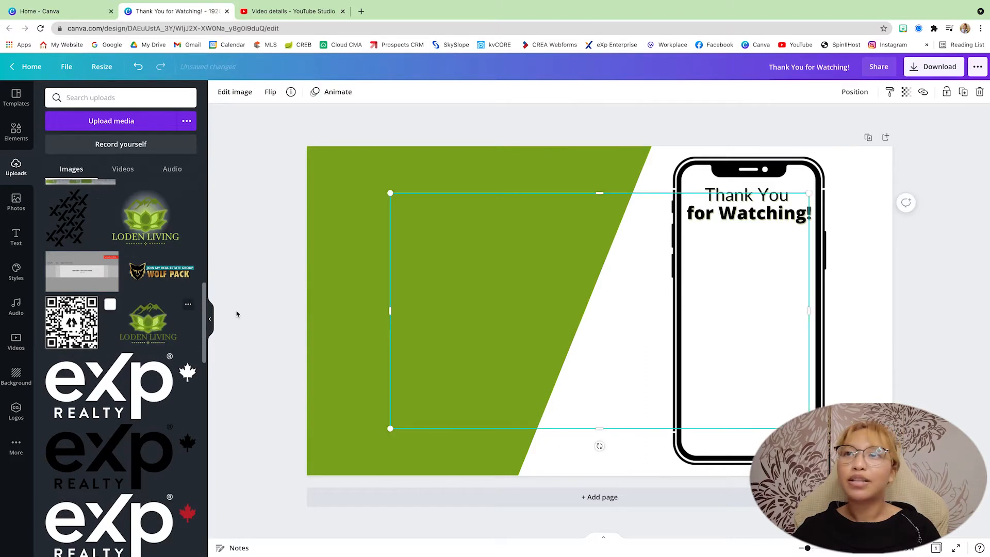
left_click_drag(391, 423, 688, 226)
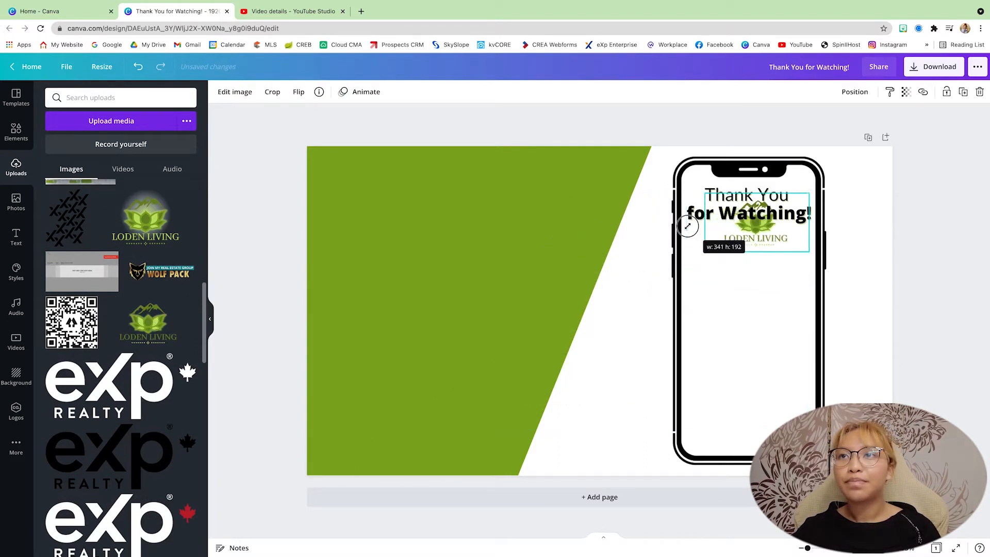
left_click_drag(753, 241, 748, 256)
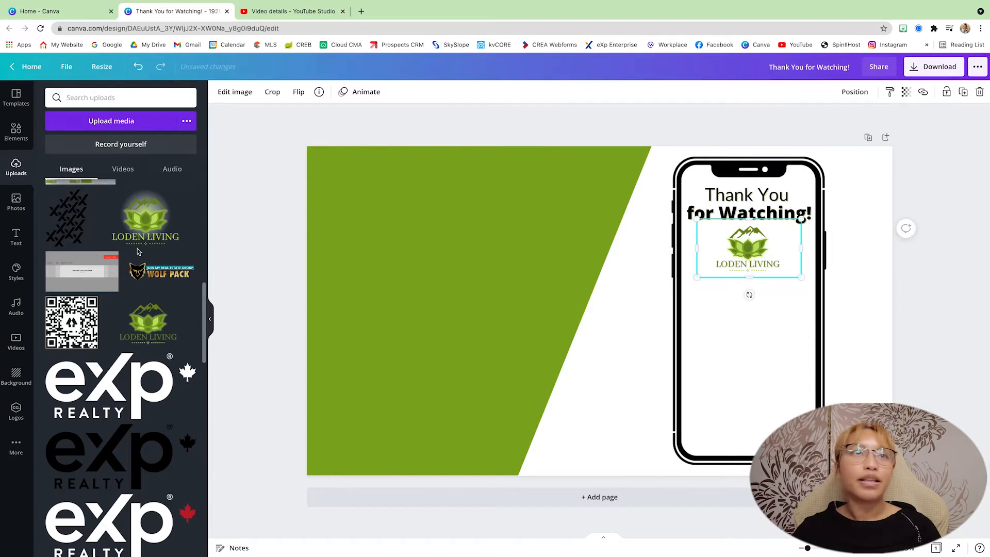
Step: Insert a circle shape, shrink it and place it on the phone below the Loden Living logo
left_click(14, 131)
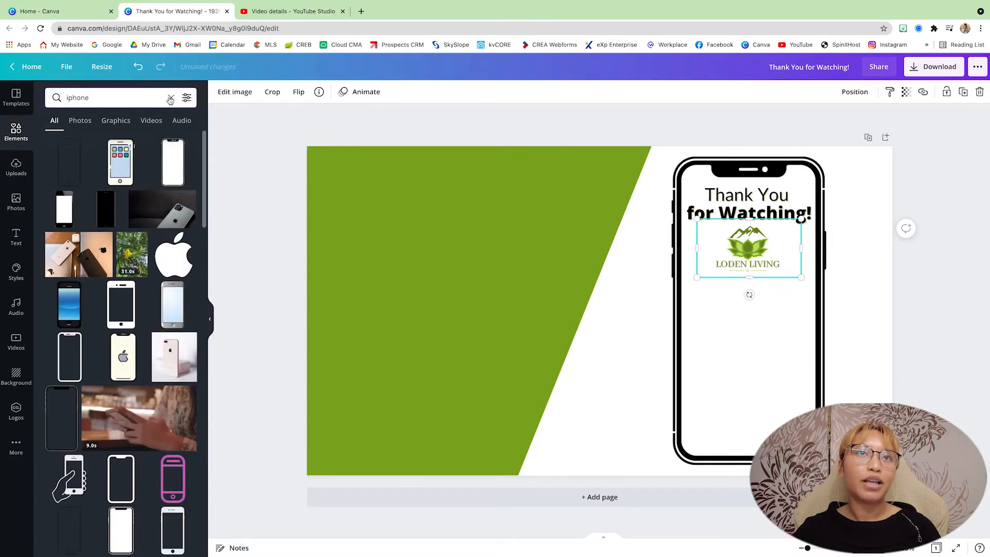
left_click(170, 99)
left_click(48, 242)
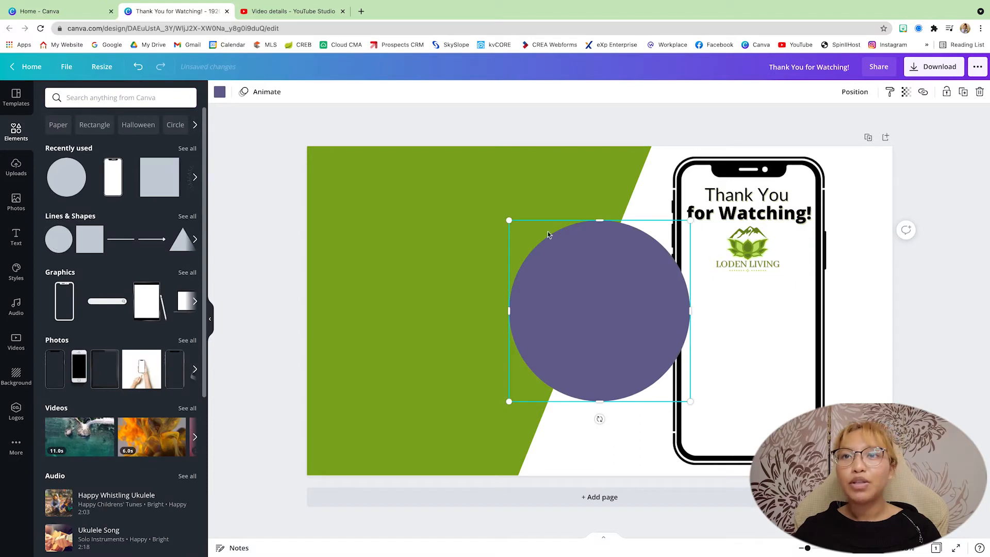
left_click_drag(508, 403, 607, 306)
left_click_drag(696, 287, 746, 312)
Step: Recolour the circle with the document's green, shrink it slightly more and centre it within the phone
left_click(221, 93)
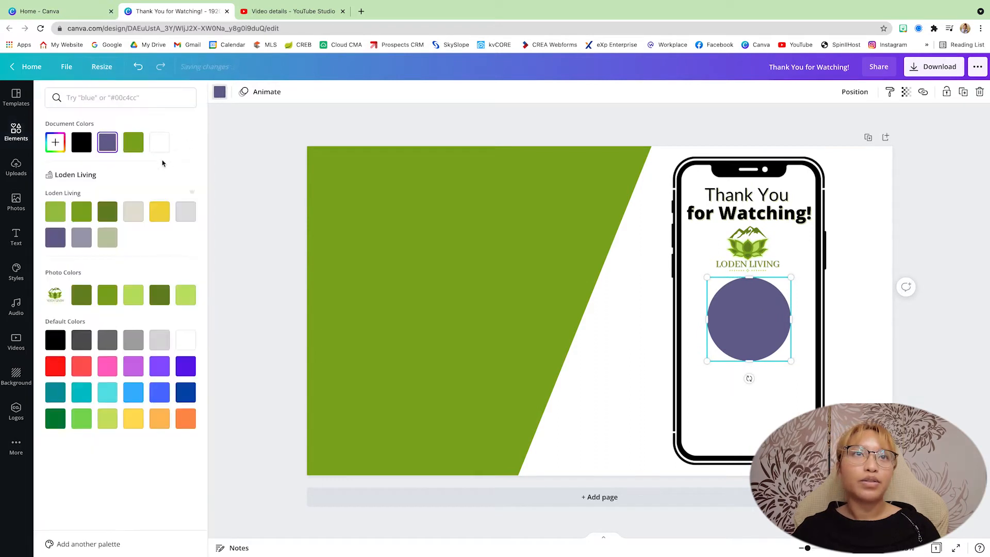
left_click(133, 145)
left_click_drag(707, 361, 721, 353)
left_click_drag(765, 325, 759, 331)
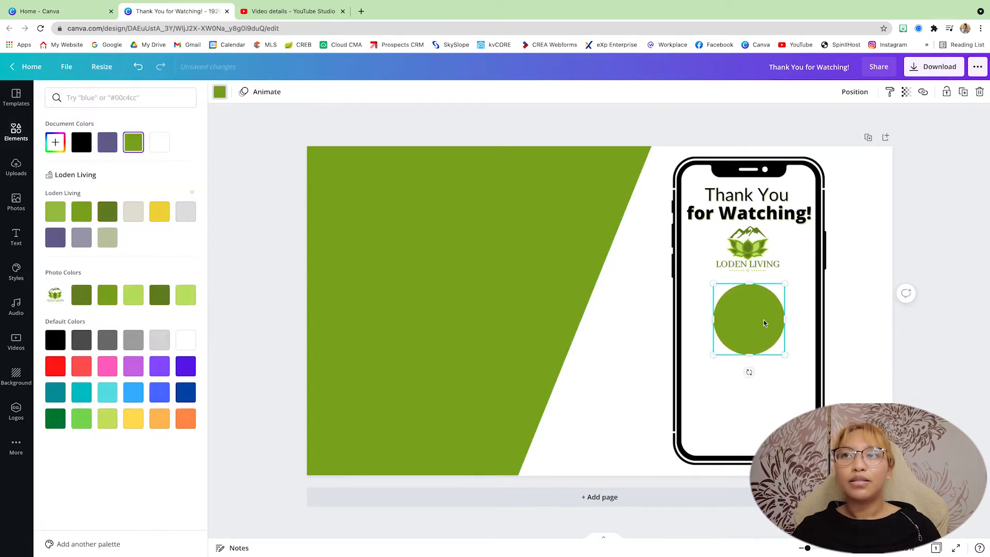
Step: Search the elements for "frame", insert the circular frame and fit it inside the green circle, leaving a green rim
left_click(6, 135)
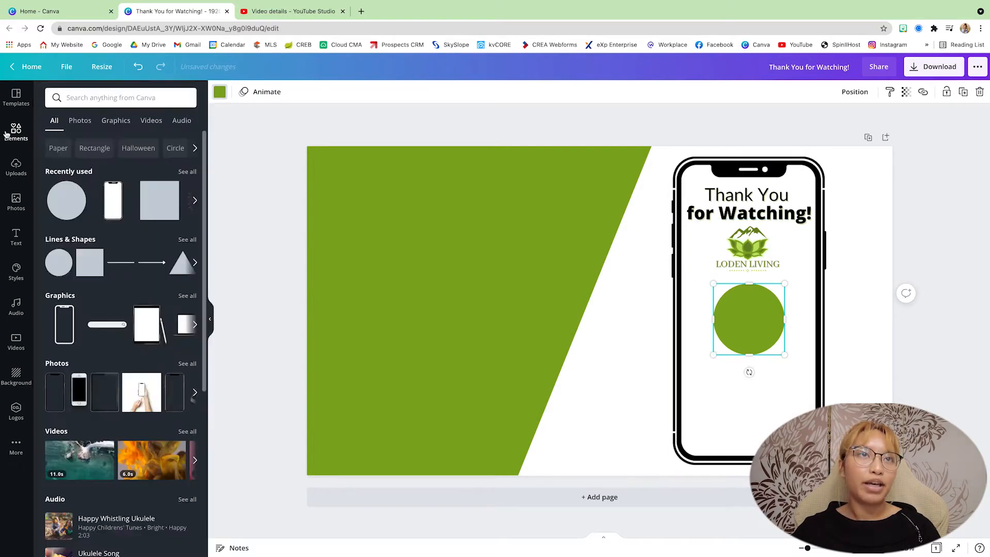
left_click(122, 99)
type("frame")
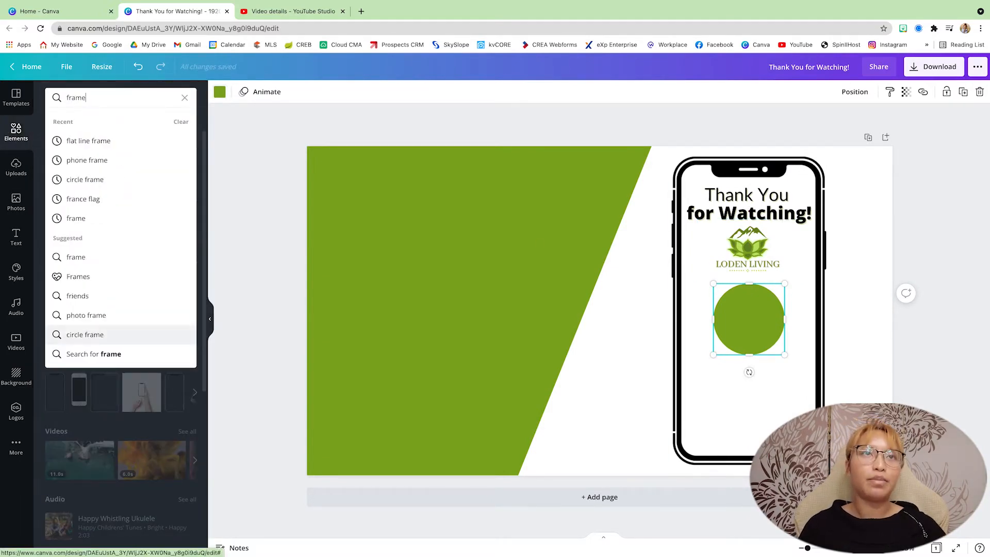
key("Return")
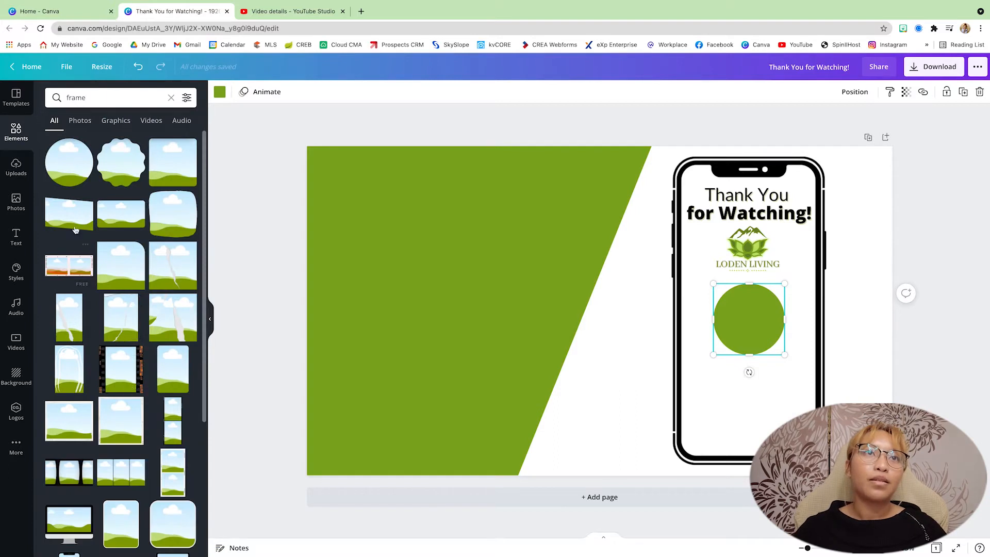
left_click(76, 171)
left_click_drag(512, 402, 739, 325)
left_click(751, 403)
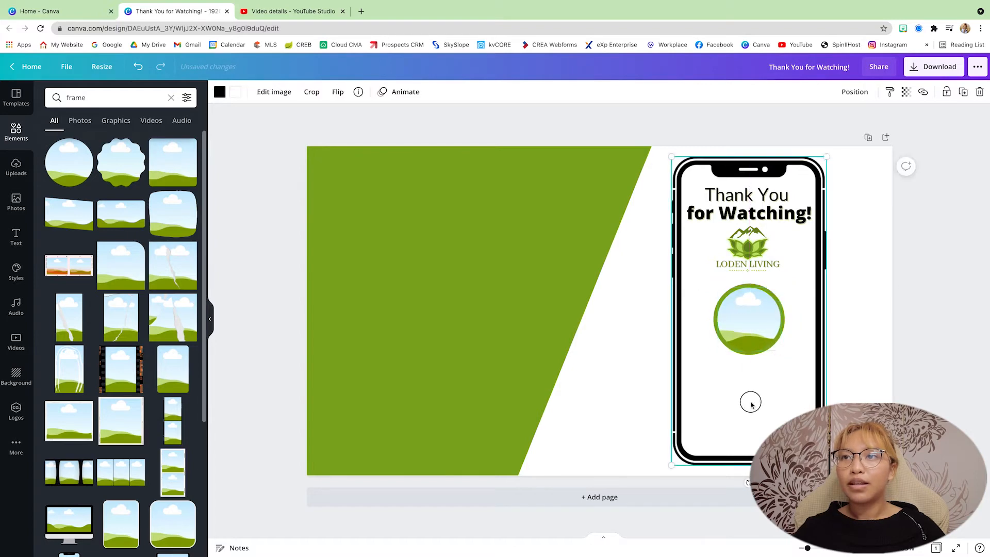
Step: Fill the circular frame with the uploaded portrait in the white top, keeping its default crop
left_click(10, 172)
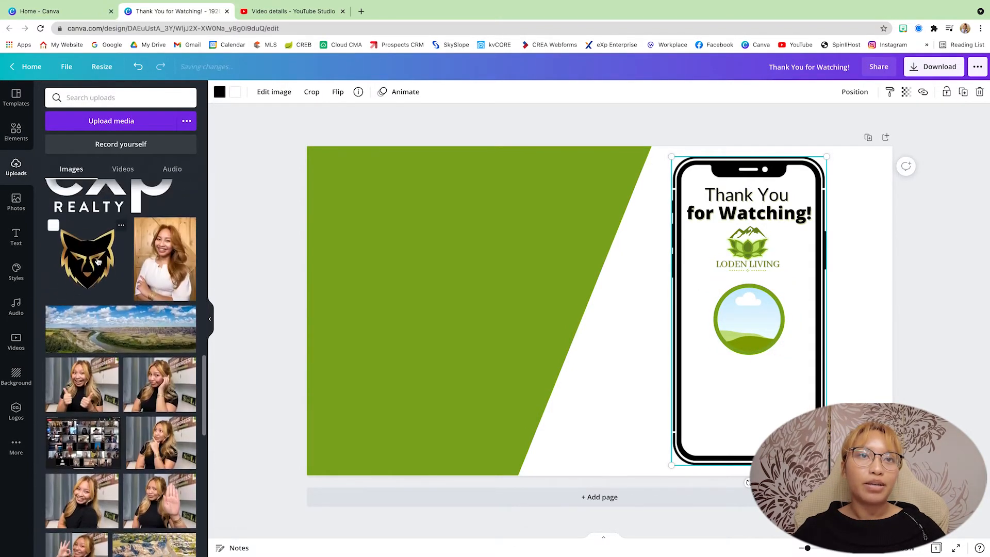
left_click_drag(164, 260, 749, 328)
double_click(750, 324)
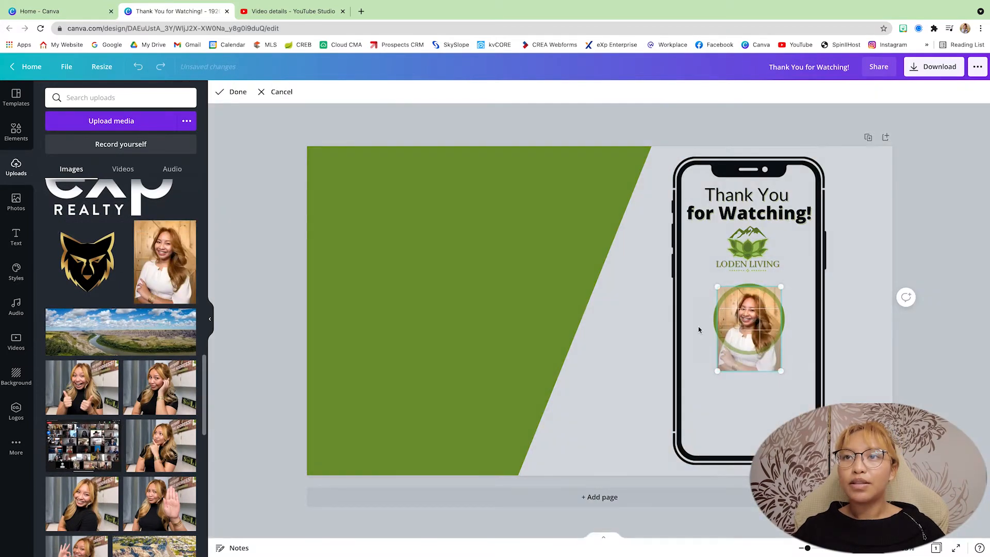
left_click(649, 326)
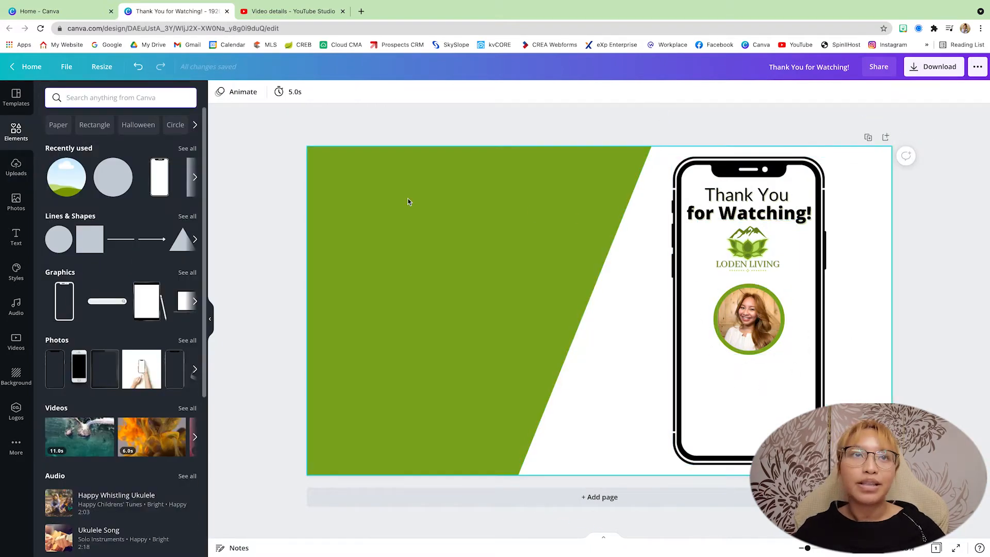
Step: Search the elements for "flat line frame" and place the circular ray-burst graphic over the portrait
left_click(98, 99)
type("fla")
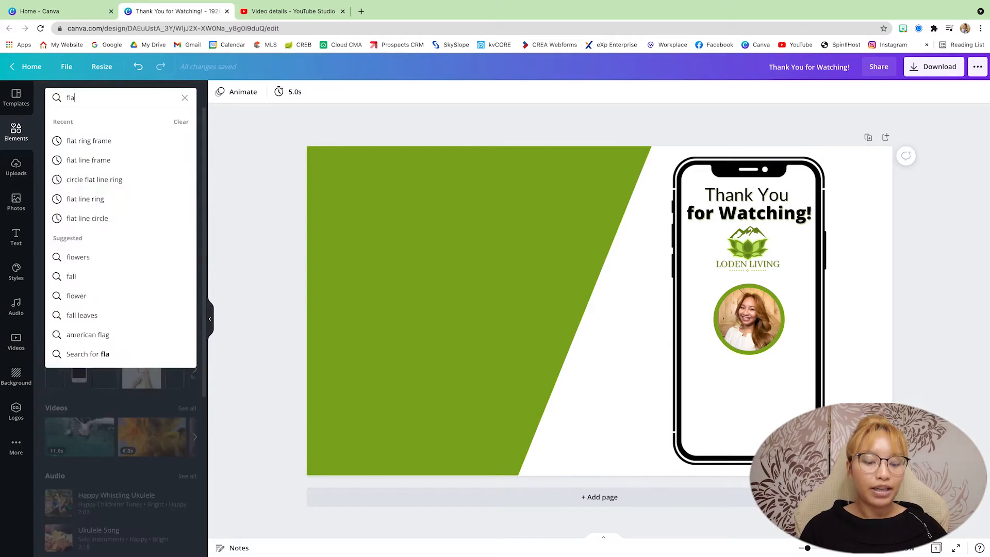
type("t line frame")
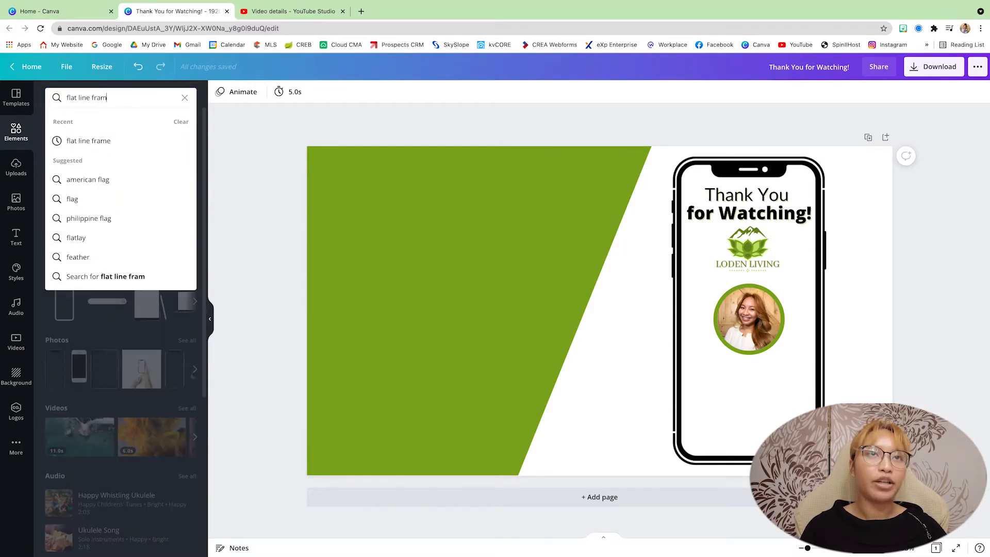
key("Return")
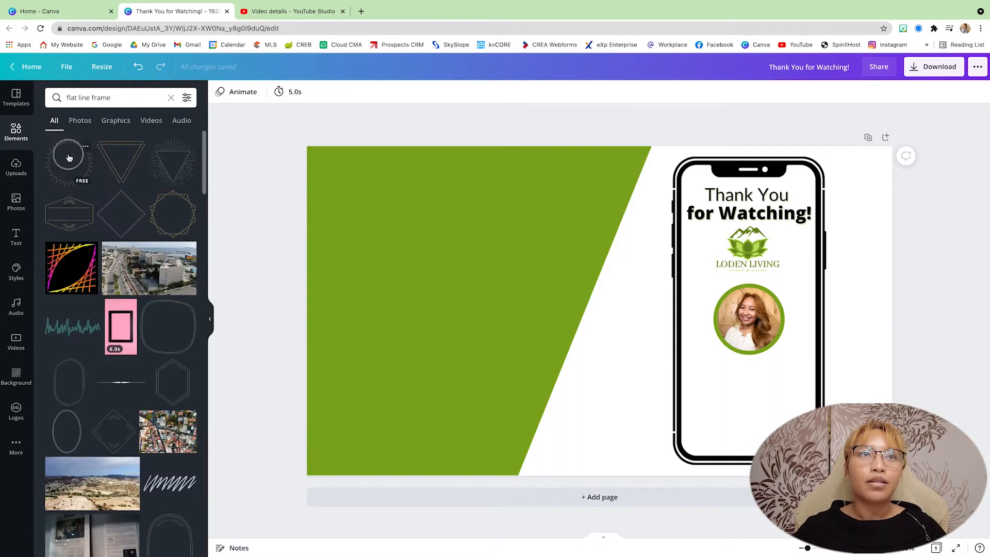
left_click(69, 157)
left_click_drag(582, 350, 726, 367)
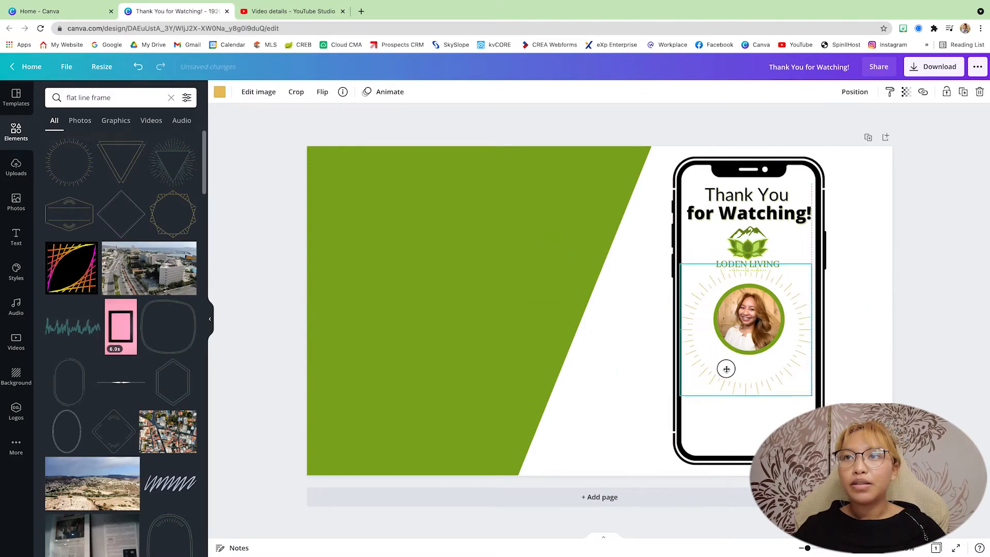
Step: Shrink the ray-burst graphic and centre it around the green-rimmed portrait
scroll(726, 367, "up", 5)
left_click_drag(491, 512, 558, 442)
left_click_drag(760, 311, 729, 322)
left_click_drag(528, 453, 541, 440)
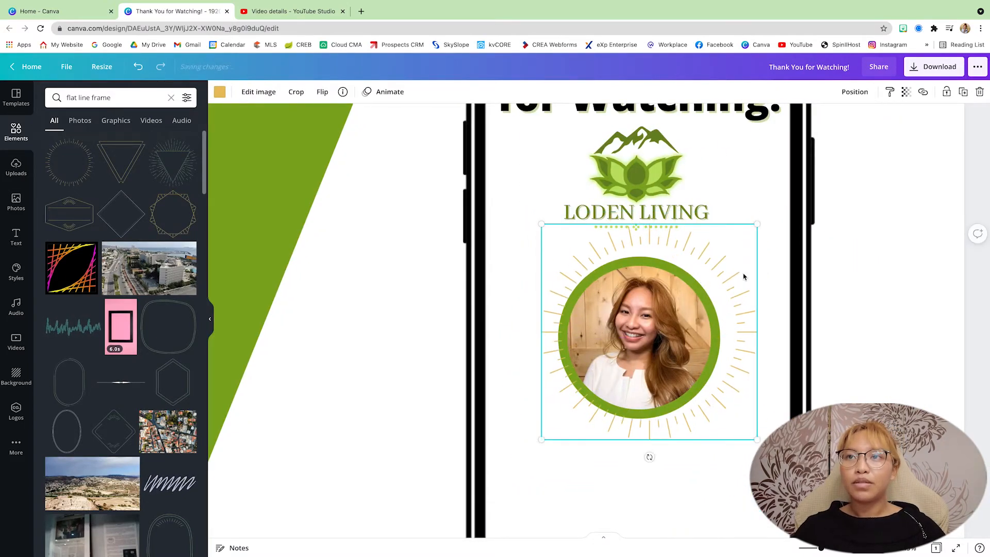
left_click_drag(745, 276, 734, 283)
Step: Recolour the ray burst with the document's green and set its transparency to 35
left_click(220, 92)
left_click(107, 142)
left_click(908, 92)
left_click_drag(873, 121, 833, 127)
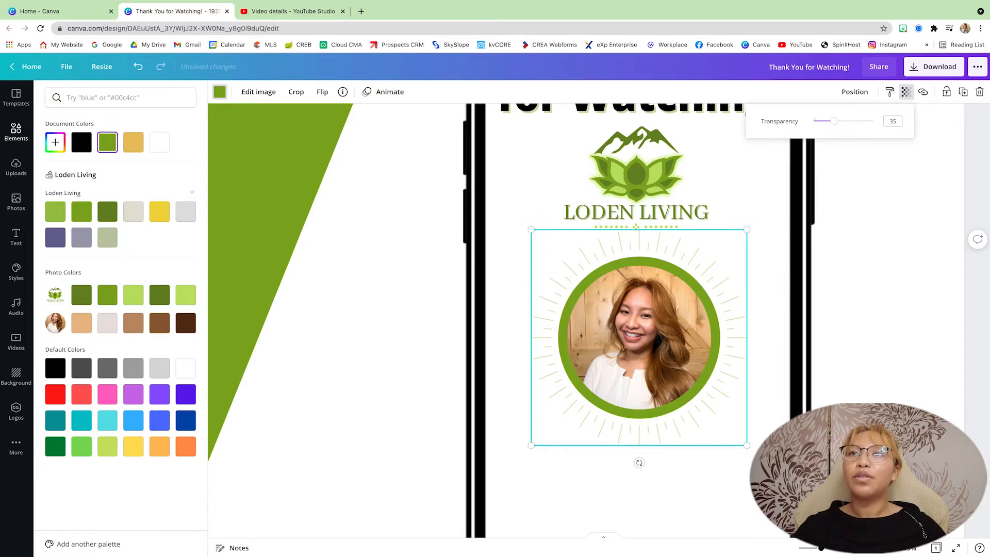
left_click(774, 180)
Step: Move the Loden Living logo up slightly to clear the ray burst
left_click_drag(667, 187, 667, 178)
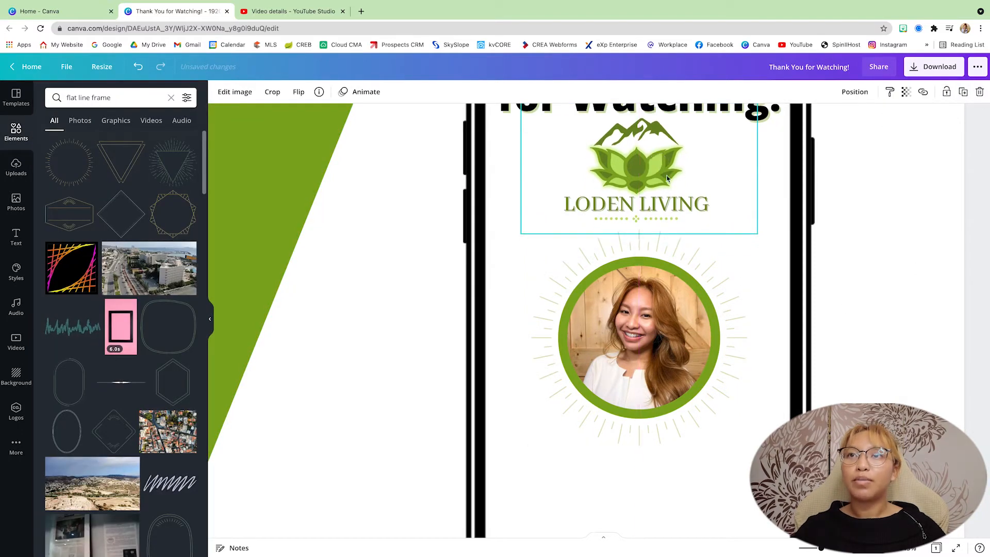
left_click(846, 308)
scroll(846, 309, "down", 5)
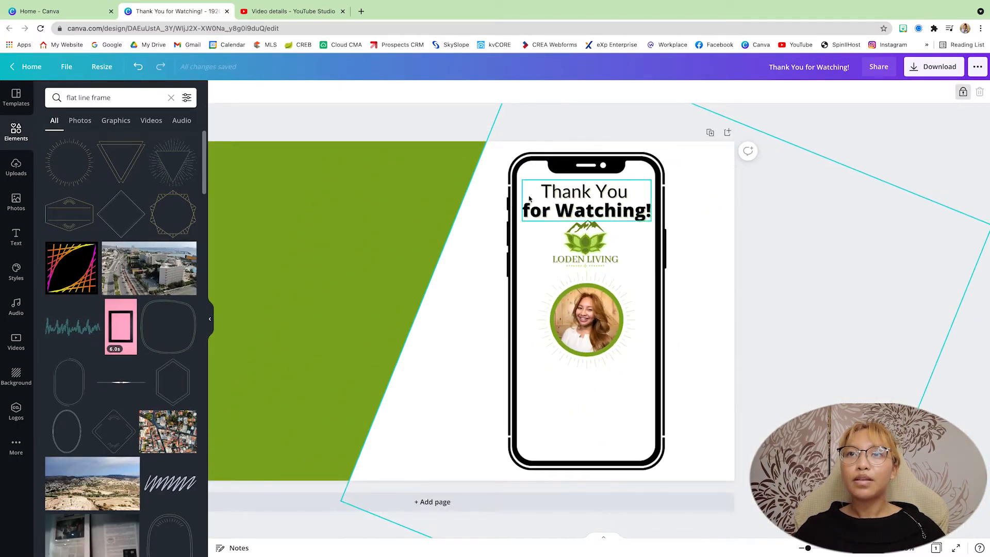
Step: Check the alignment options for the phone and its contents, and nudge the logo down slightly from the thank-you text
left_click_drag(541, 124, 678, 376)
left_click(855, 92)
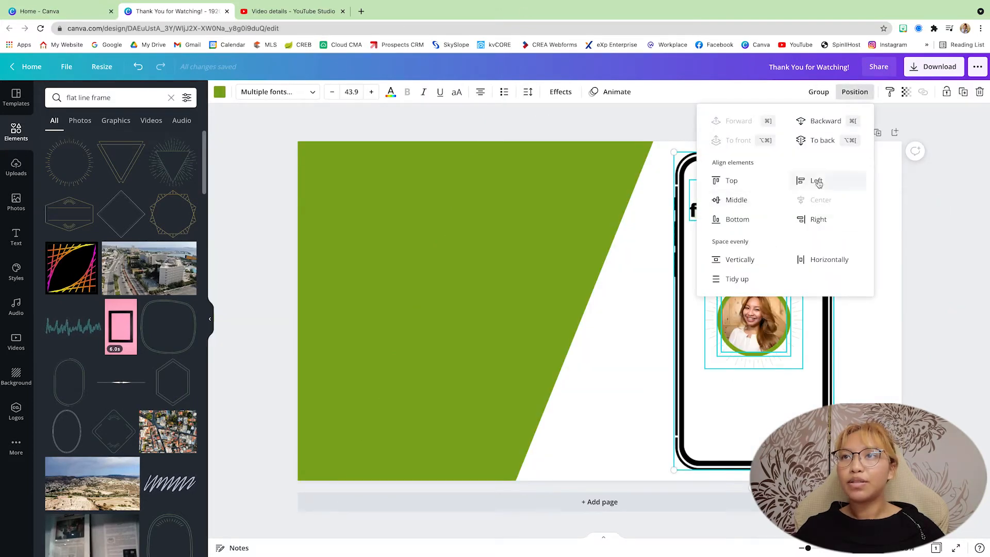
left_click(625, 285)
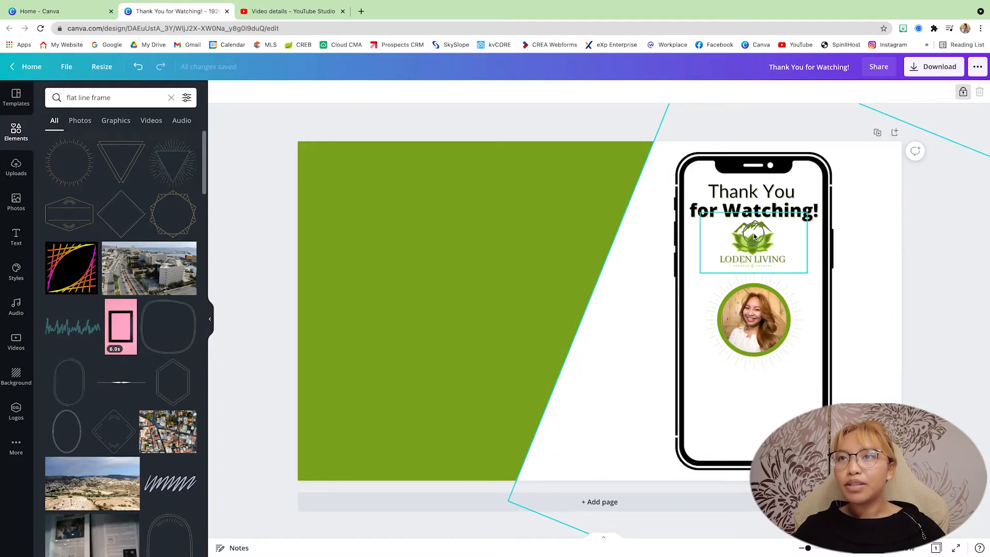
left_click_drag(752, 234, 753, 236)
left_click(599, 220)
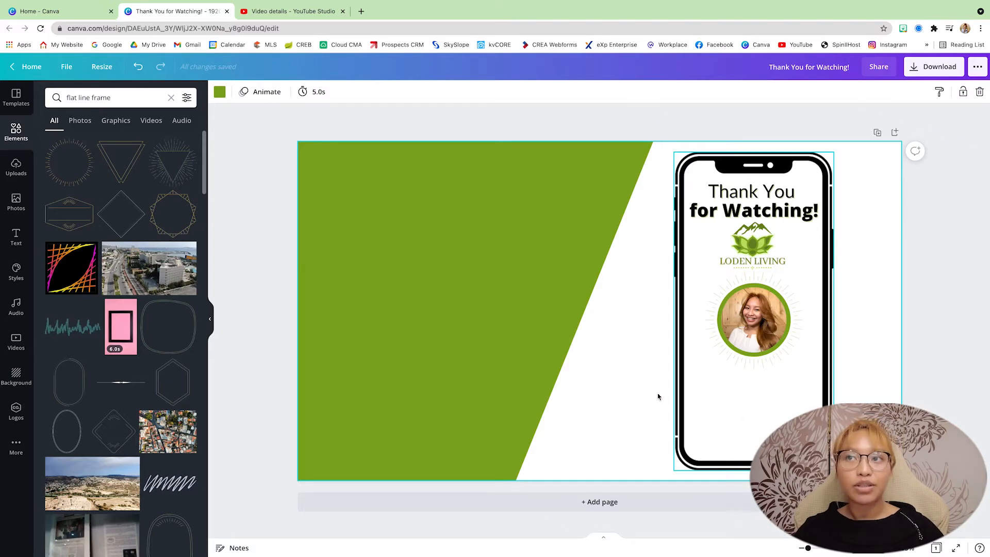
Step: Insert a rounded square from Lines & Shapes, reshape it into a bar about 69 px high below the portrait, and fill it green
scroll(638, 334, "up", 6)
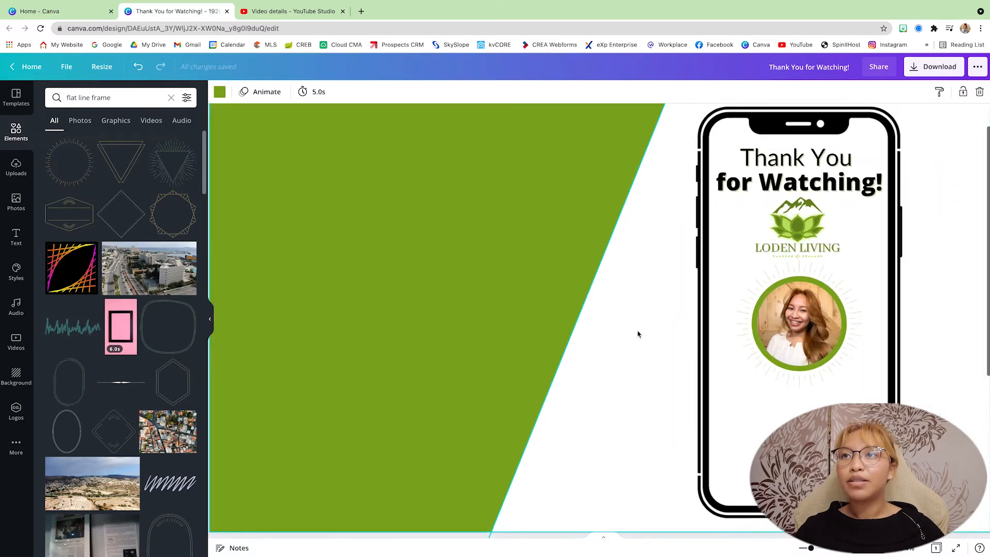
scroll(637, 330, "down", 3)
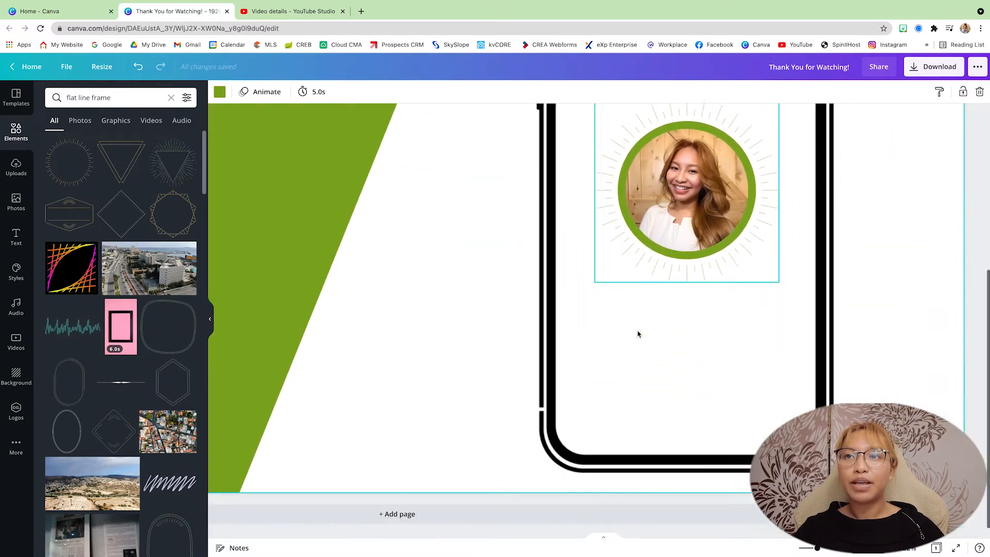
left_click(171, 98)
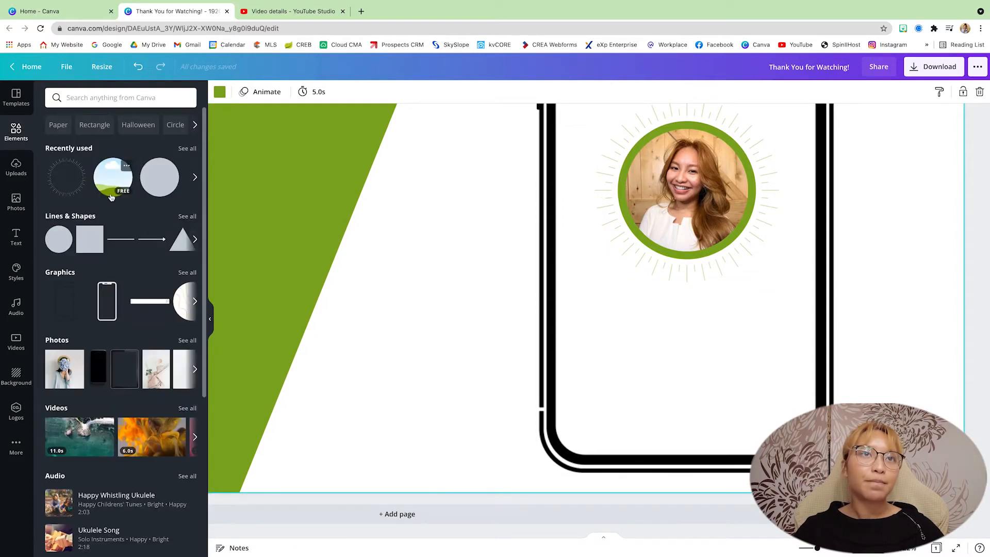
left_click(81, 217)
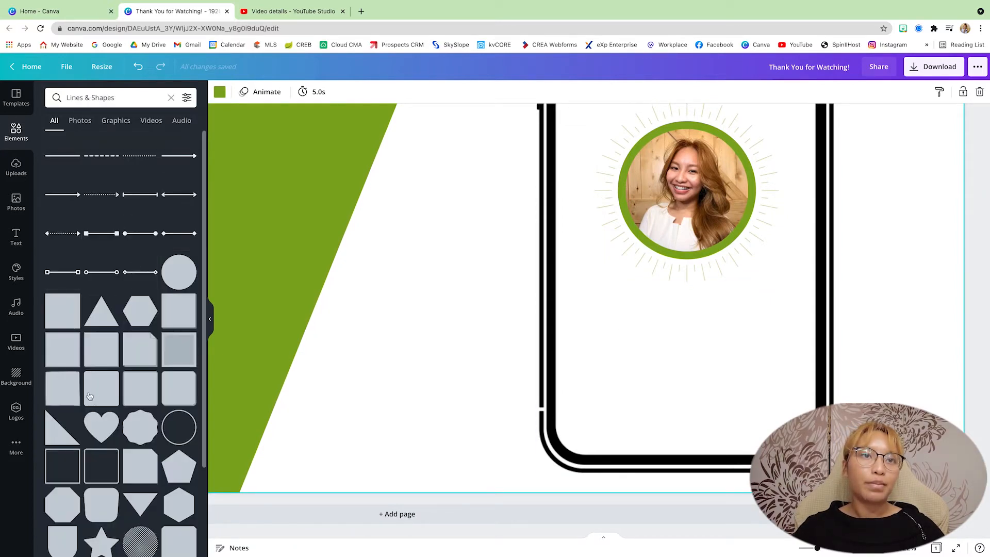
left_click_drag(114, 393, 712, 280)
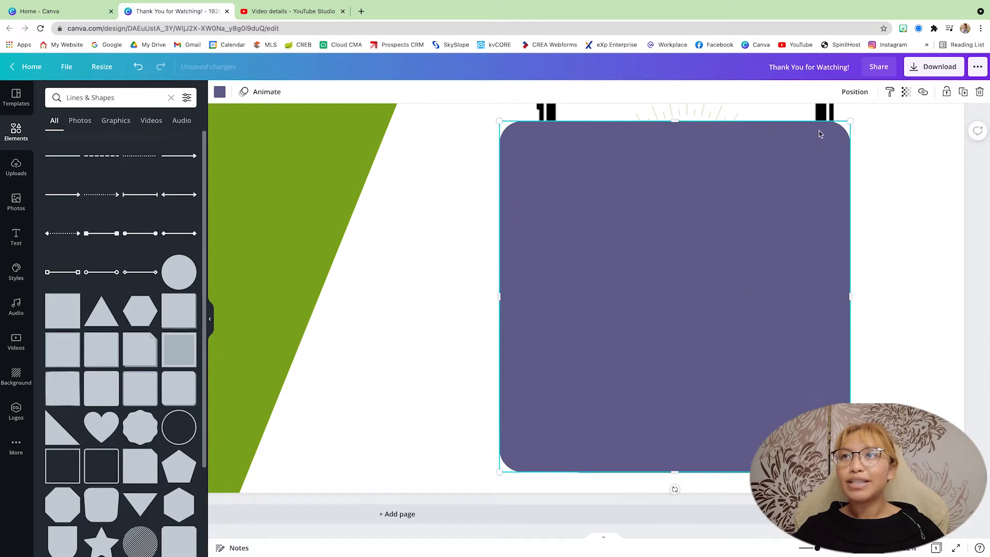
left_click_drag(844, 122, 788, 325)
left_click_drag(685, 308, 685, 310)
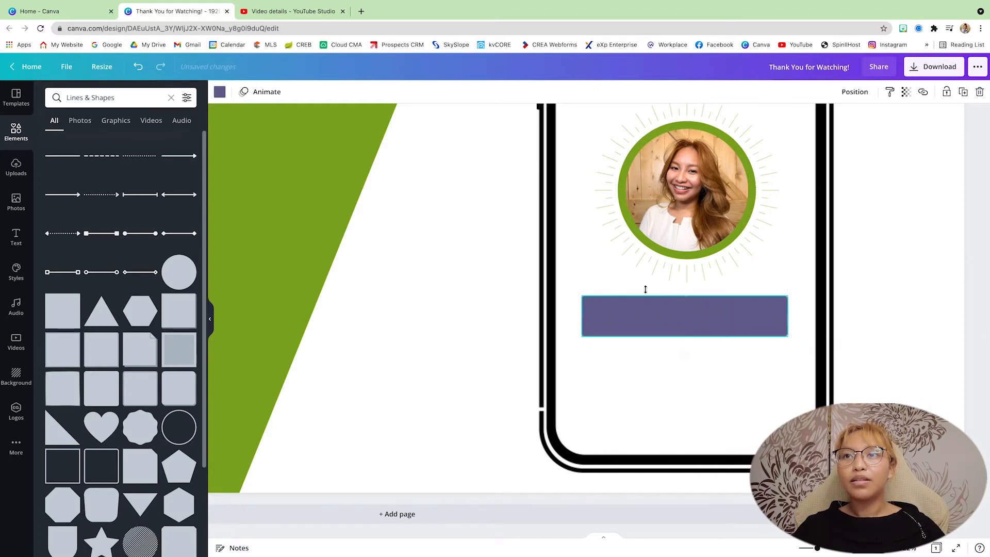
left_click(220, 92)
left_click(132, 141)
Step: Add a text box over the green bar reading "Like & SUBSCRIBE!"
key("t")
left_click_drag(433, 318, 511, 308)
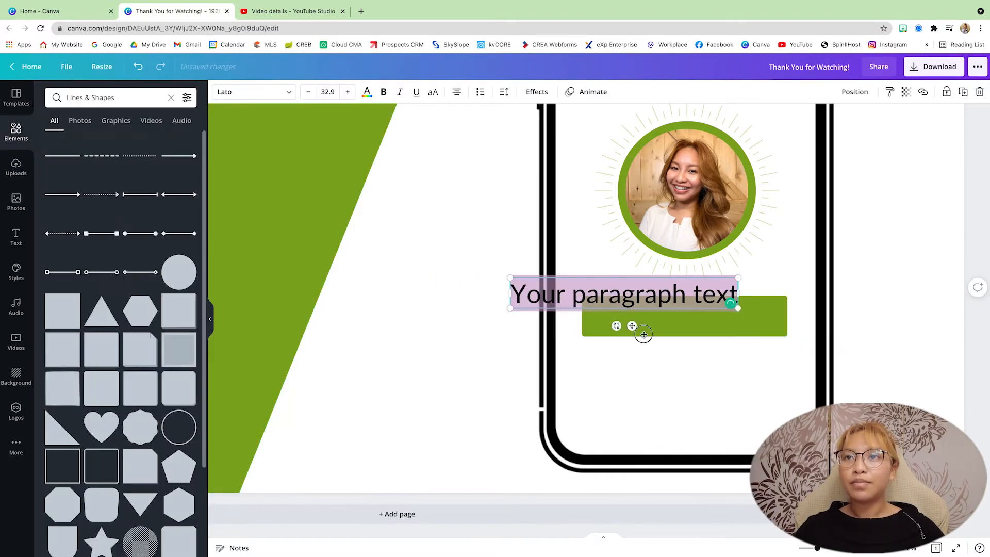
left_click_drag(633, 327, 688, 345)
double_click(676, 313)
type("Like & Subsc")
key("BackSpace")
key("BackSpace")
key("BackSpace")
key("BackSpace")
key("BackSpace")
type("Subscribe")
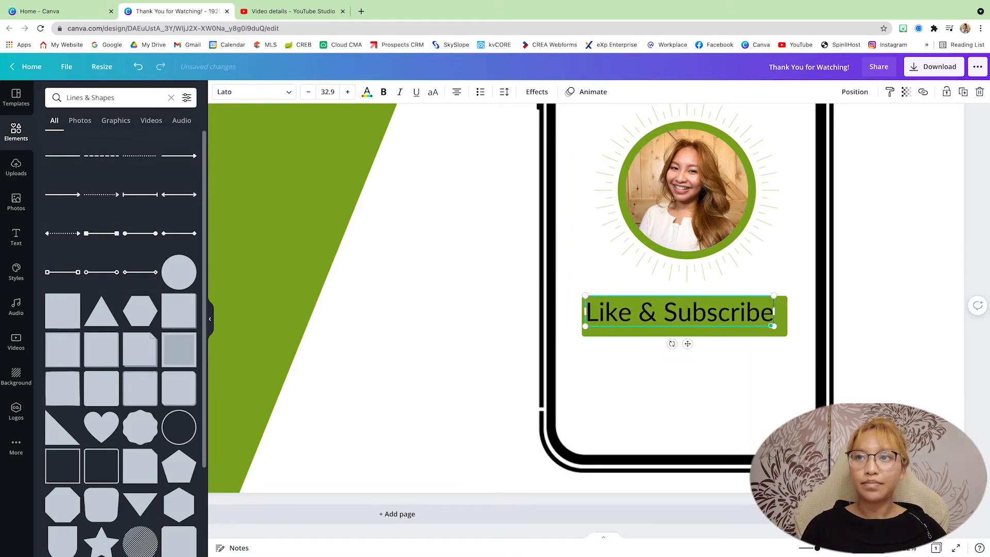
key("BackSpace")
key("BackSpace")
key("BackSpace")
key("BackSpace")
key("BackSpace")
key("BackSpace")
key("BackSpace")
key("BackSpace")
key("BackSpace")
type("SUBSCRIBE!")
Step: Shrink the "Like & SUBSCRIBE!" text to fit the bar, widen the bar to about 392 px and reduce its height
left_click_drag(569, 295, 606, 300)
left_click_drag(706, 344, 686, 343)
left_click(779, 320)
left_click_drag(787, 316, 815, 316)
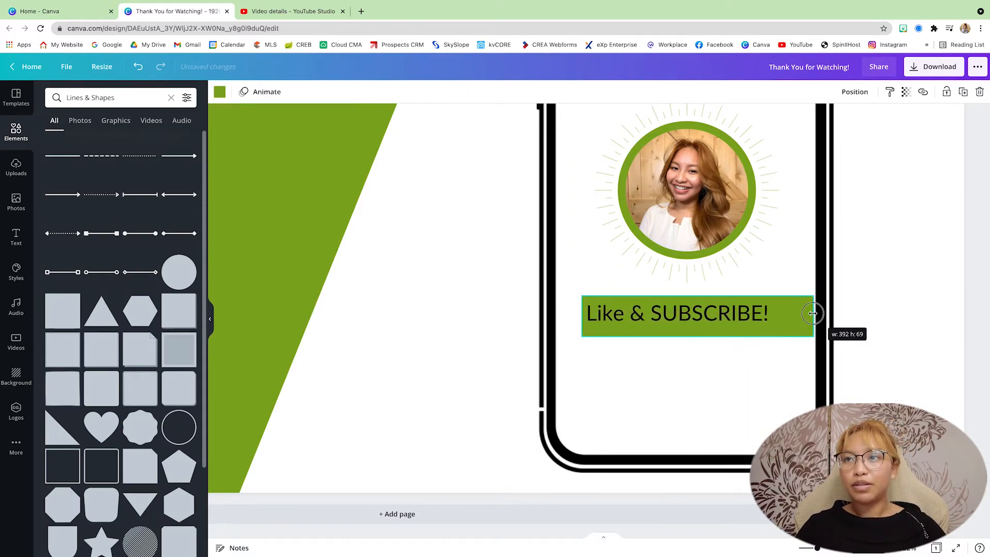
left_click_drag(697, 336, 688, 331)
left_click_drag(672, 313, 674, 314)
Step: Undo the accidental shift of the phone graphic and lock it in place
left_click_drag(703, 381, 661, 378)
key("super+z")
left_click(946, 92)
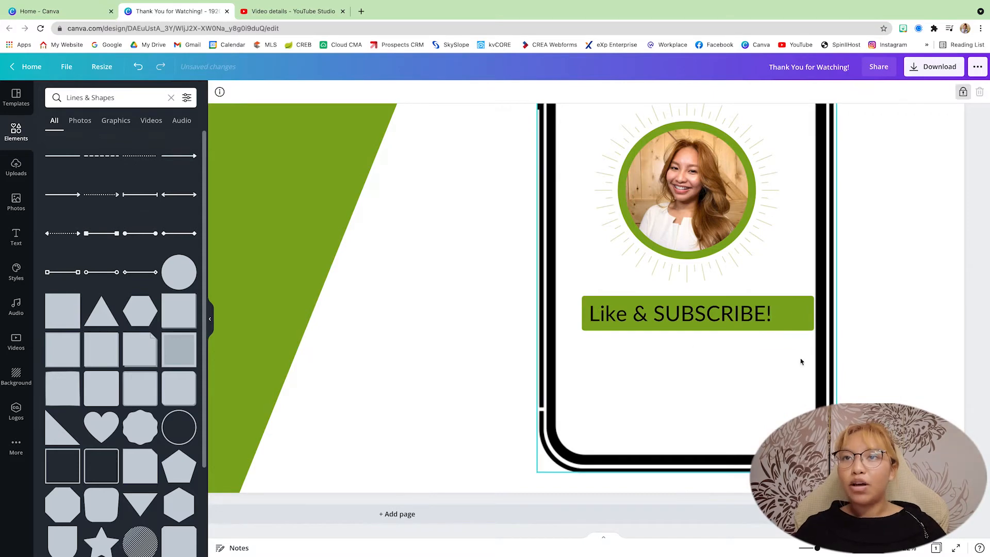
Step: Move the green bar and its text together so they sit centred within the phone
left_click_drag(800, 361, 696, 309)
left_click_drag(704, 319, 687, 318)
left_click(670, 379)
Step: Make the "Like & SUBSCRIBE!" text white and bold
left_click(683, 314)
left_click(367, 91)
left_click(185, 369)
left_click(383, 91)
left_click(656, 387)
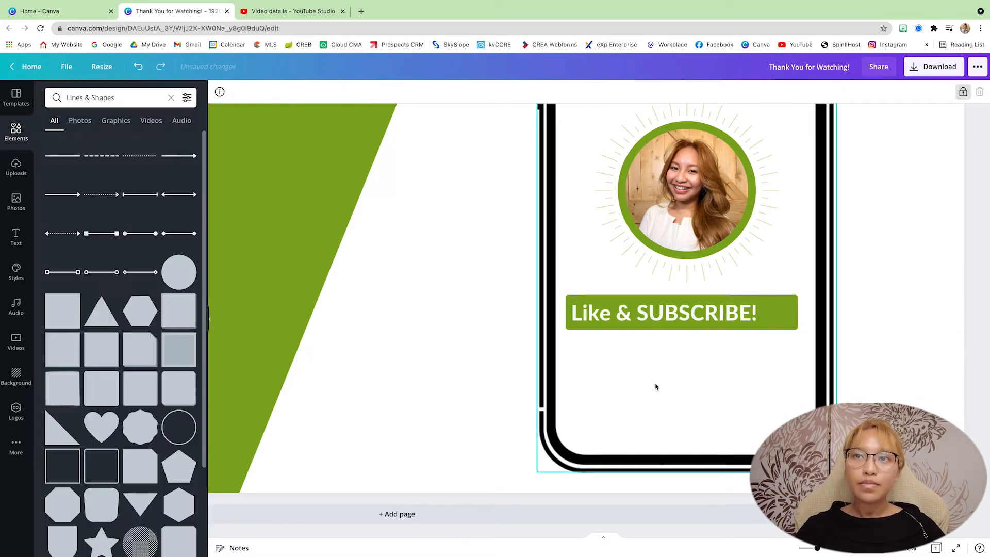
Step: Search the elements for "bell", add the ringing bell graphic and shrink it to fit the end of the green bar
left_click(137, 92)
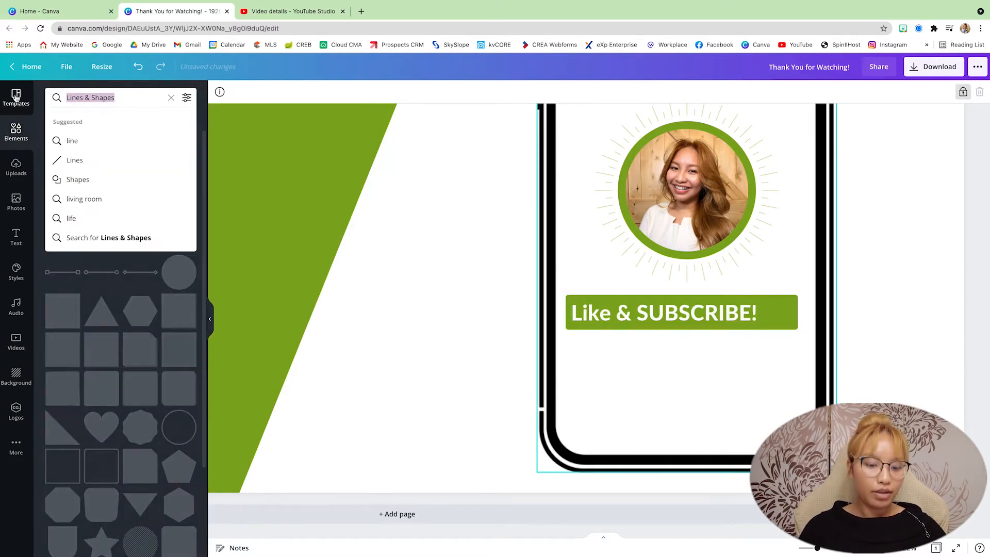
type("bell")
key("Return")
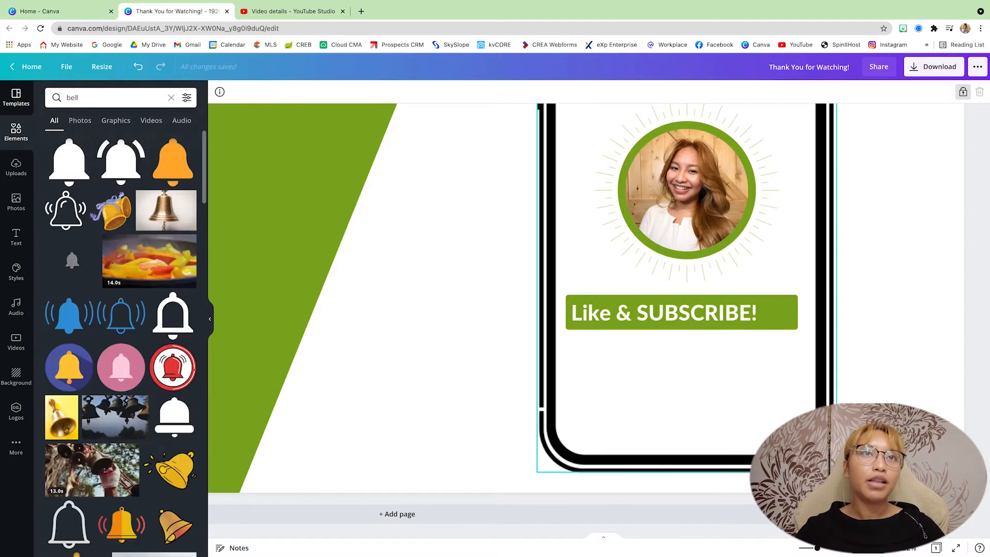
left_click(116, 155)
left_click_drag(374, 208, 680, 351)
left_click_drag(570, 446, 783, 312)
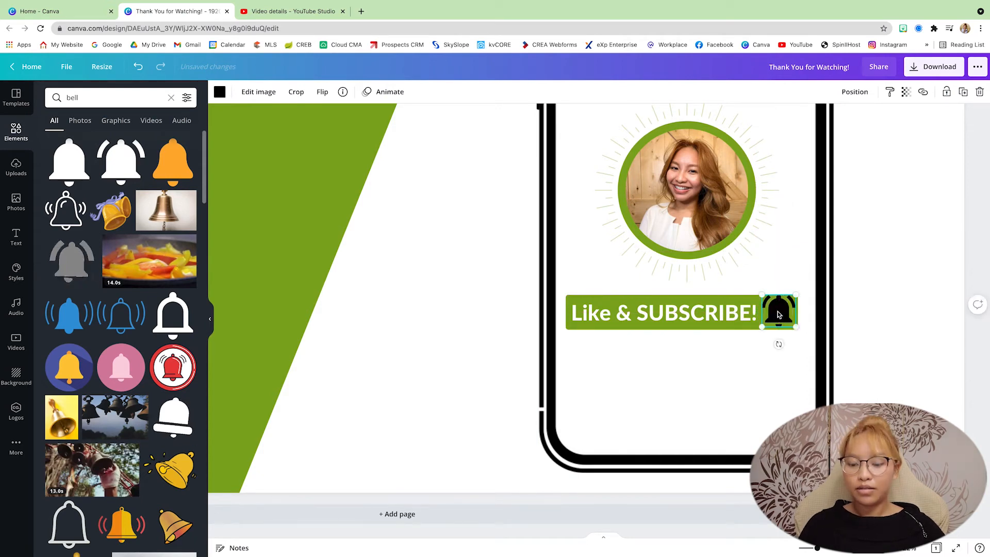
Step: Recolour the bell graphic on the subscribe bar dark grey
left_click(219, 92)
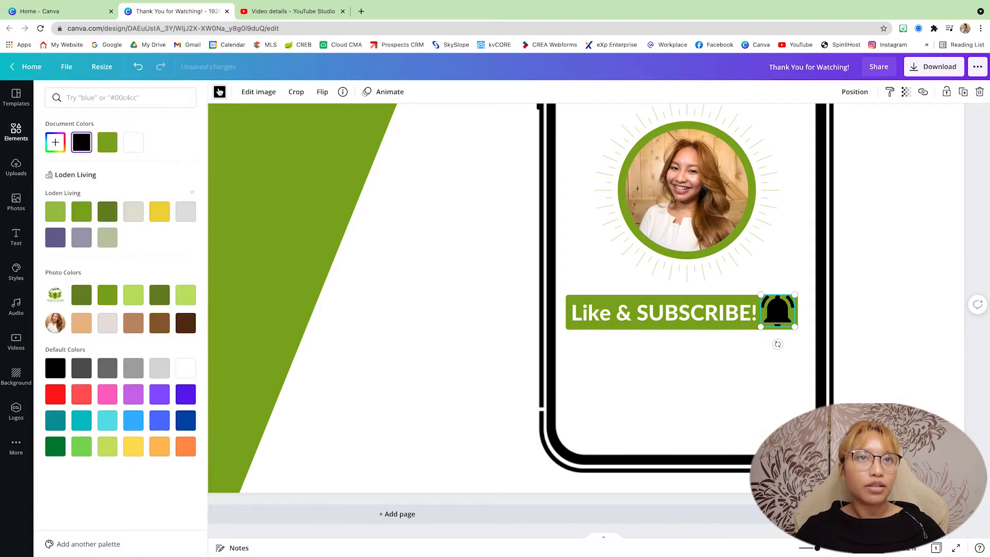
left_click(82, 374)
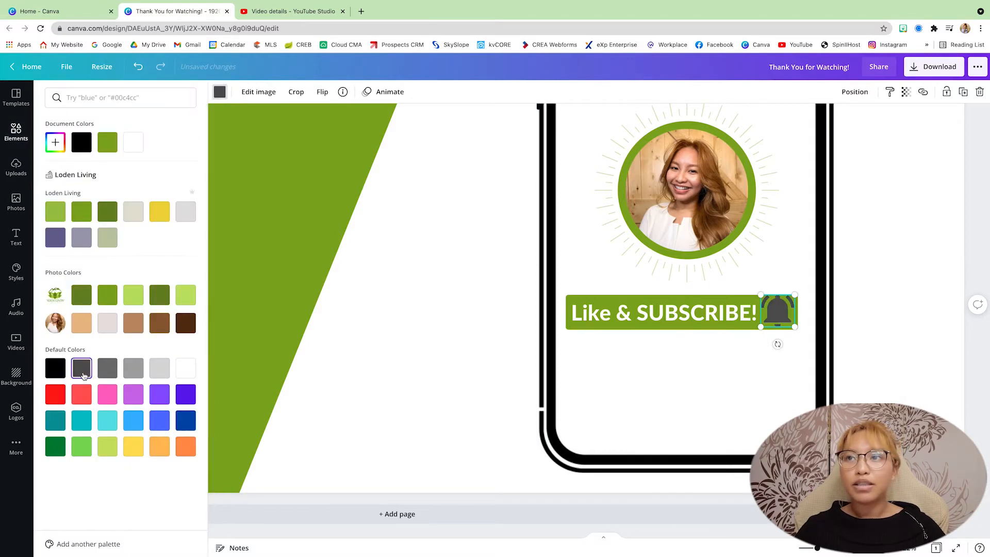
left_click(693, 402)
scroll(672, 361, "up", 1)
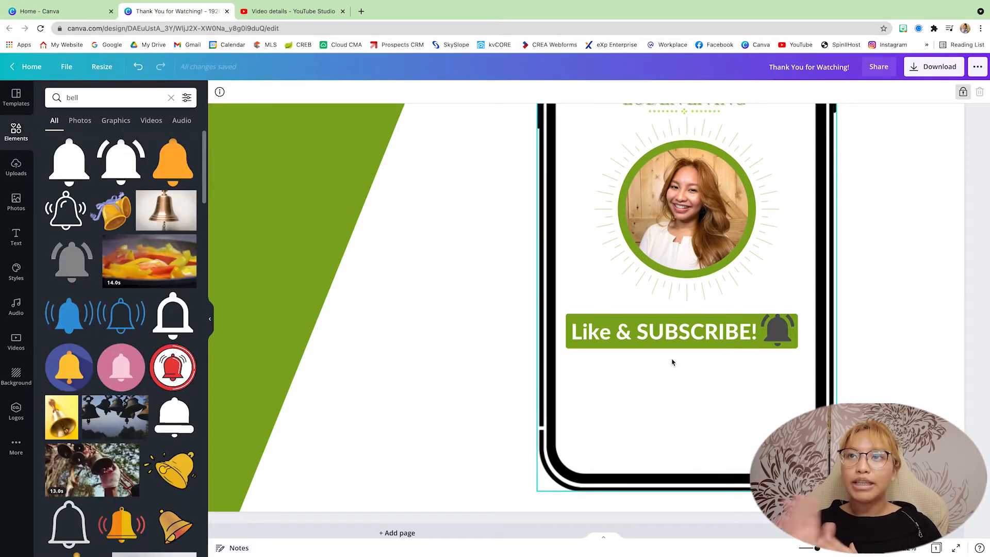
scroll(672, 362, "up", 1)
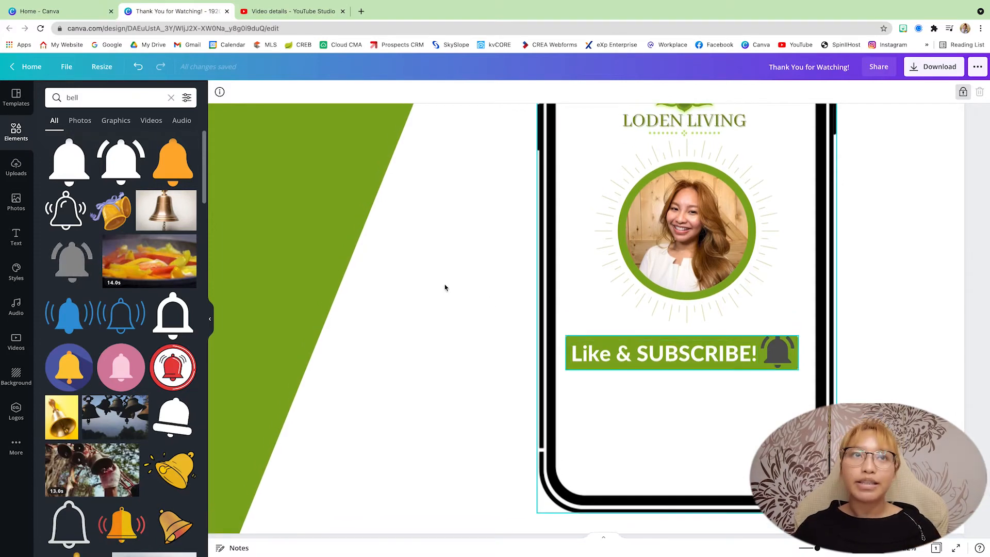
Step: Search the elements for "mouse click" and add the solid cursor arrow with radiating click lines
left_click(103, 97)
double_click(72, 98)
type("mouse")
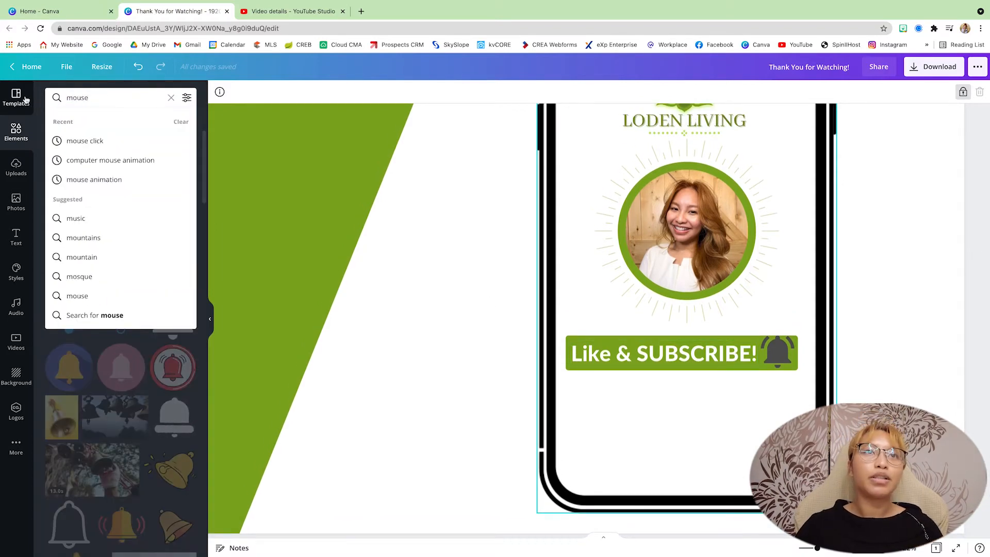
left_click(101, 145)
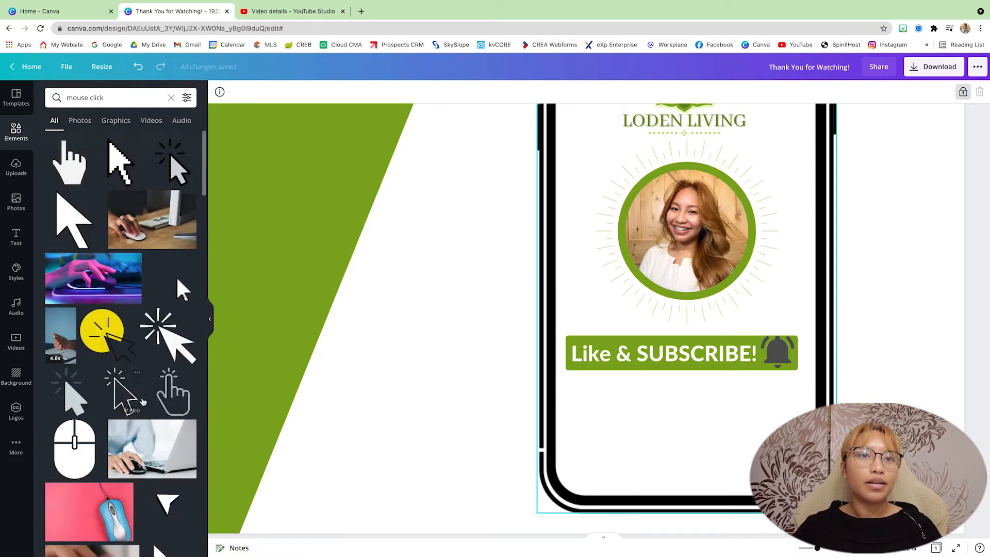
left_click(167, 350)
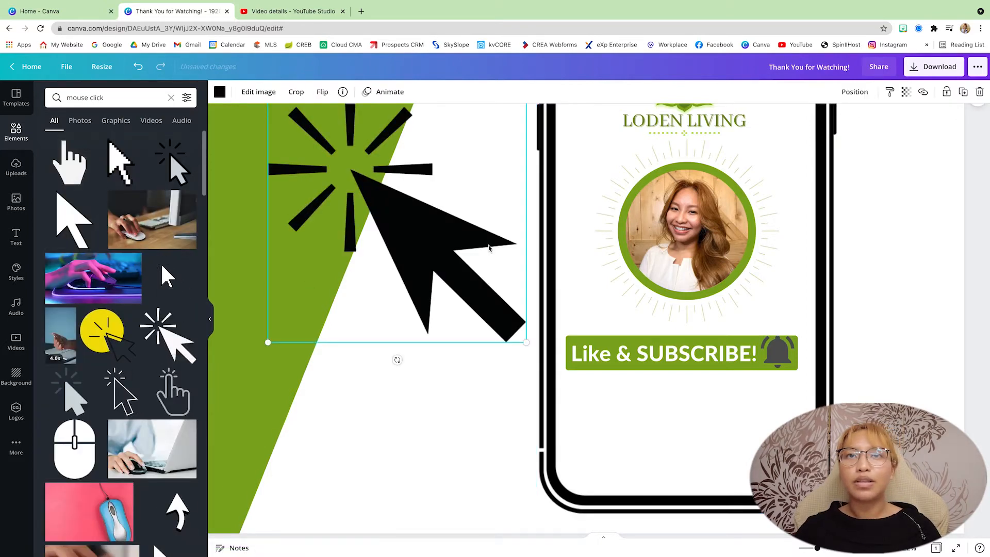
Step: Flip the cursor arrow horizontally, shrink it and place it pointing at the left edge of the circular portrait
left_click(322, 92)
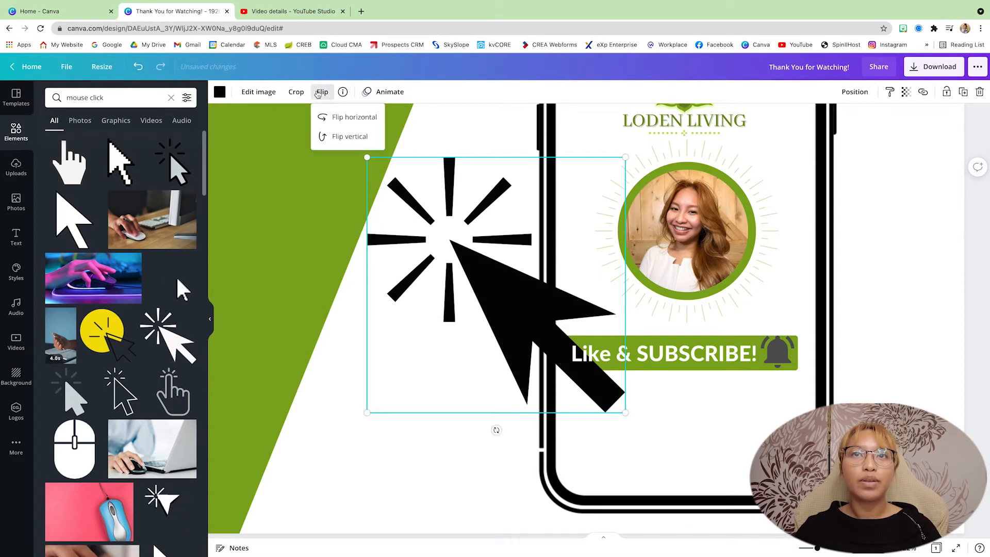
left_click(341, 118)
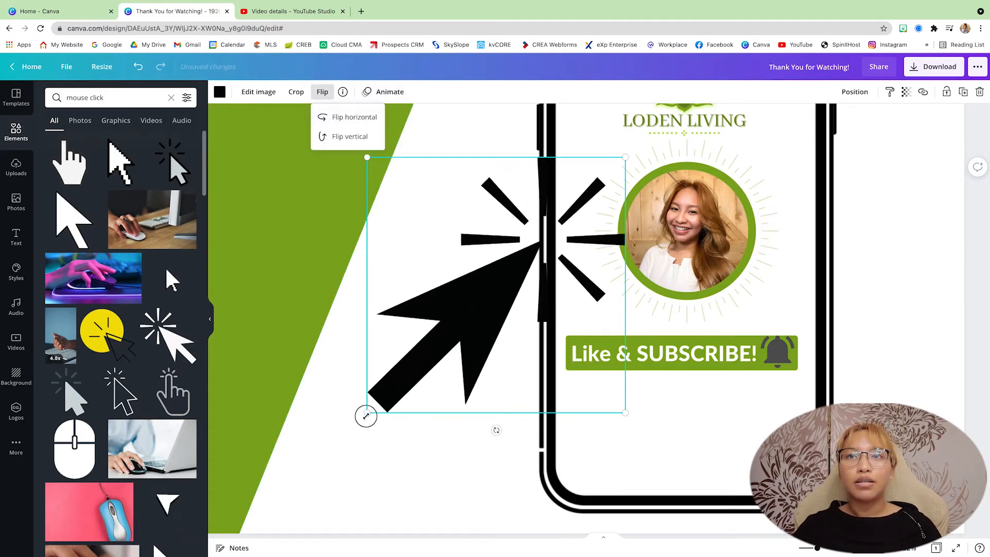
left_click_drag(366, 415, 552, 232)
left_click_drag(588, 201, 603, 244)
Step: Recolour the cursor arrow dark grey, shrink it slightly and lower it against the portrait's edge
left_click(219, 91)
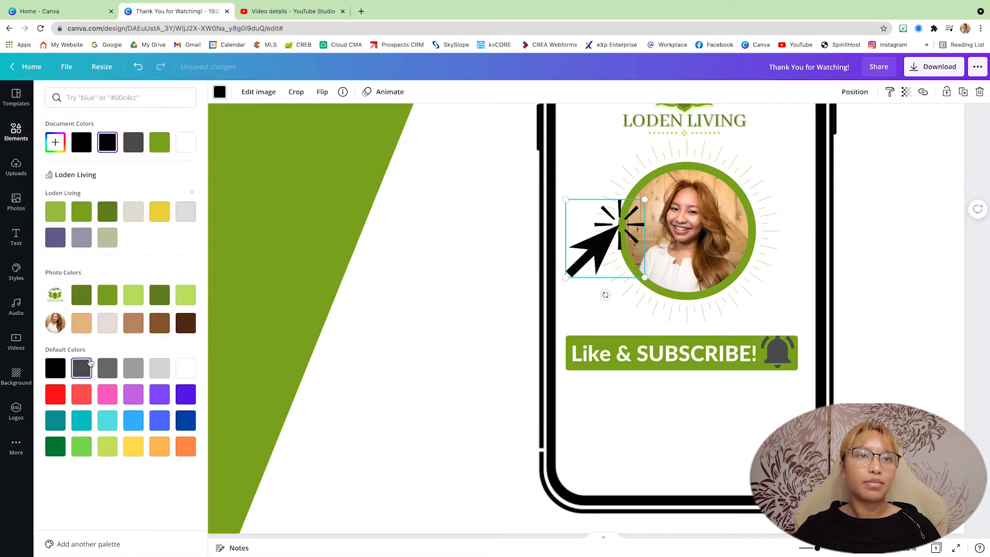
left_click(90, 363)
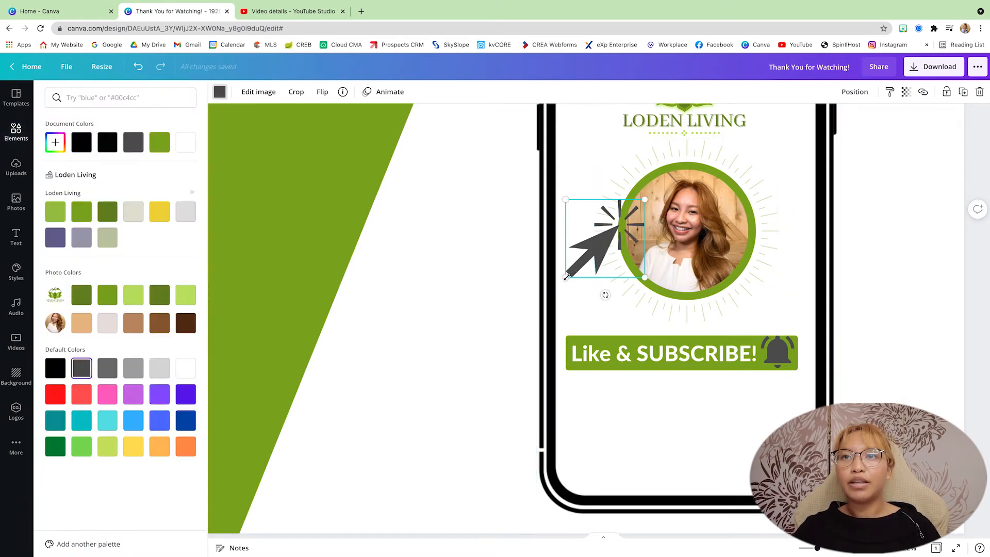
left_click_drag(566, 277, 575, 269)
left_click_drag(593, 234, 592, 255)
left_click(454, 265)
scroll(453, 265, "up", 1)
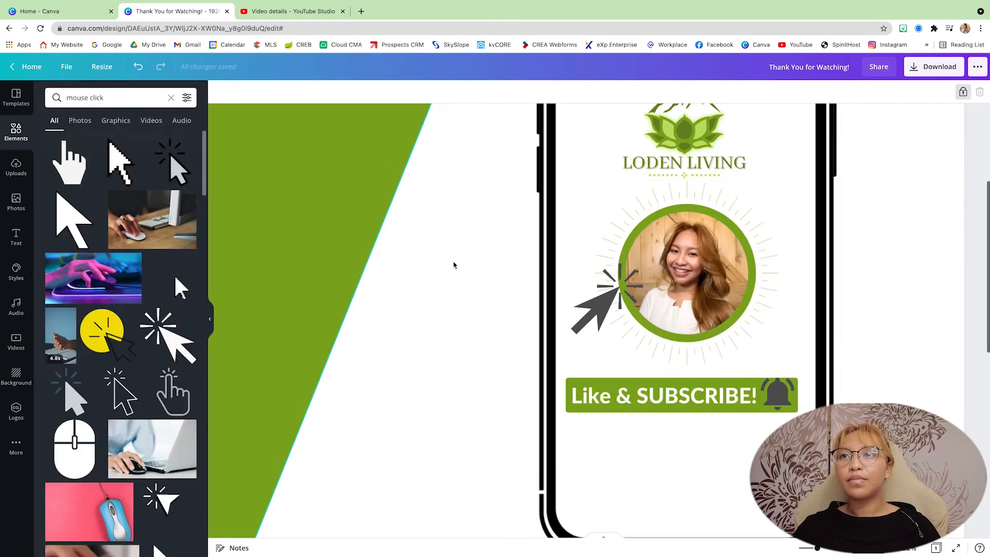
Step: Search the elements for "instagram", add the solid rounded-square icon and shrink it into place below the subscribe bar
scroll(454, 265, "down", 3)
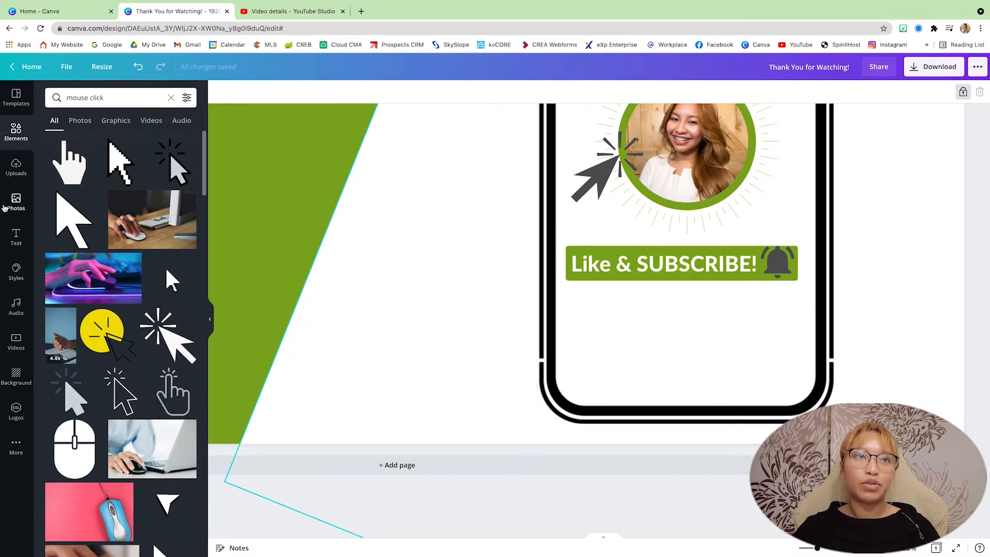
left_click(12, 202)
left_click(15, 133)
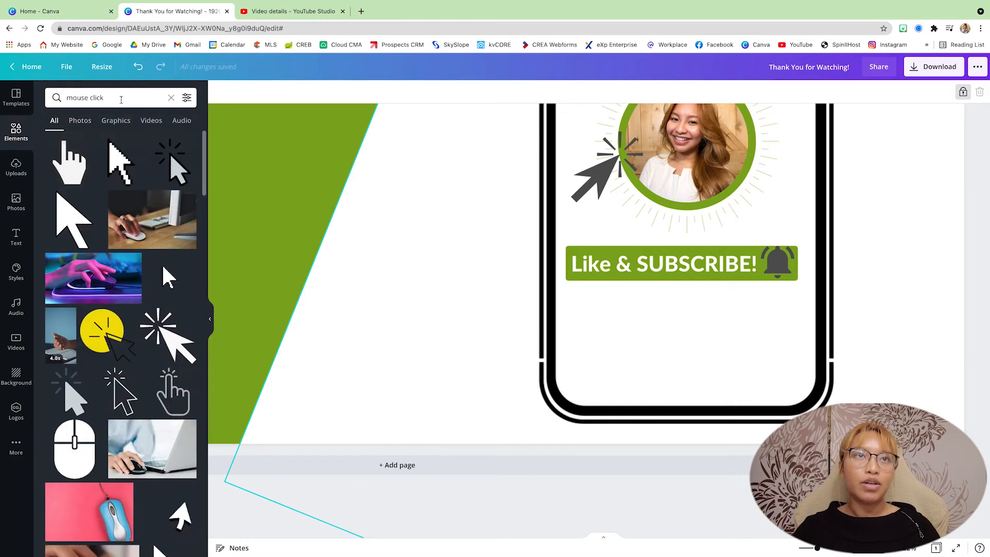
left_click(172, 99)
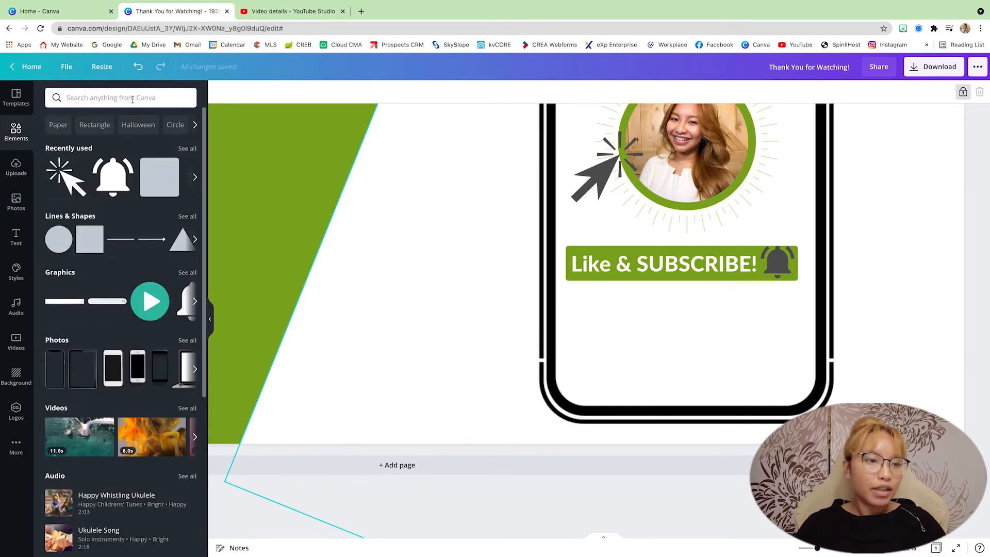
type("ins")
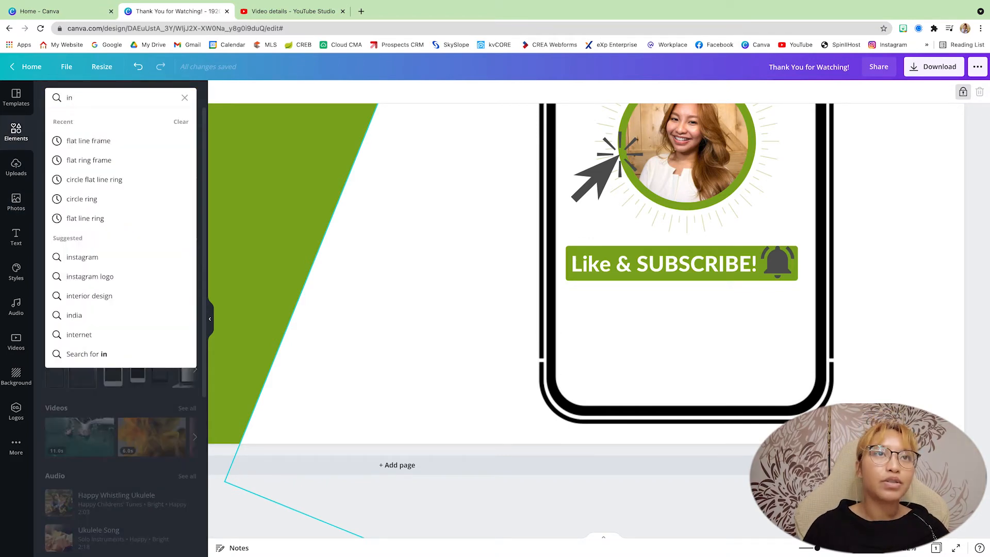
type("tagram")
key("Return")
scroll(121, 361, "down", 3)
left_click(69, 424)
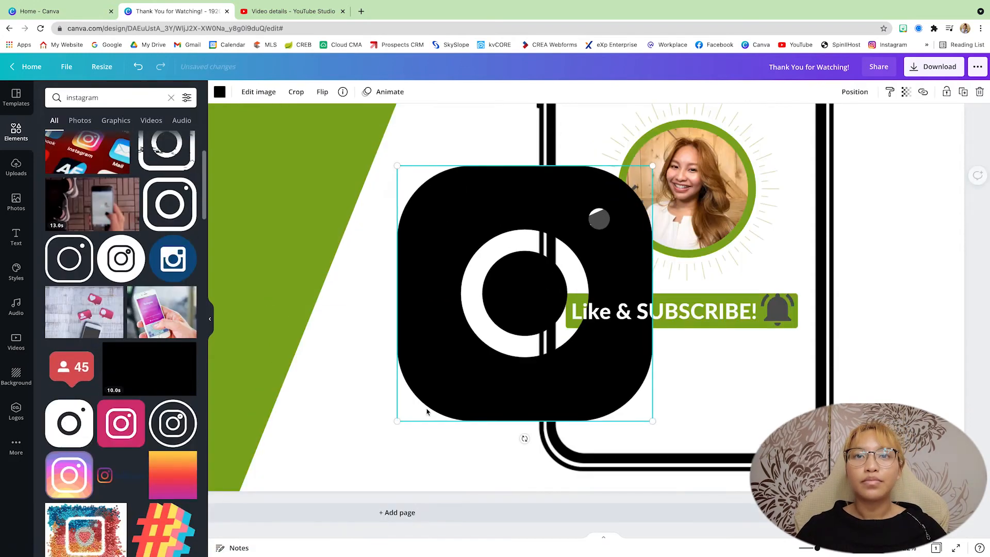
left_click_drag(398, 420, 623, 195)
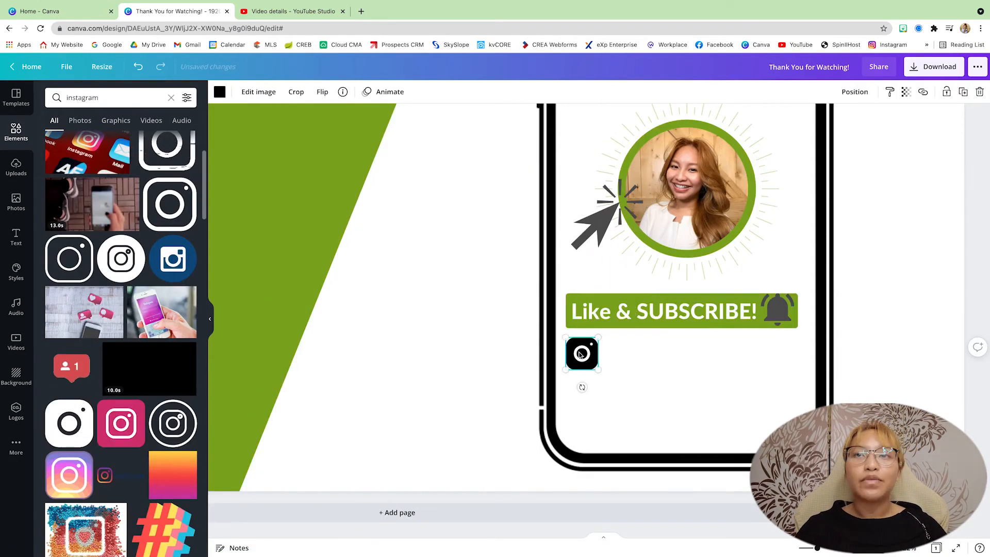
left_click_drag(575, 359, 586, 353)
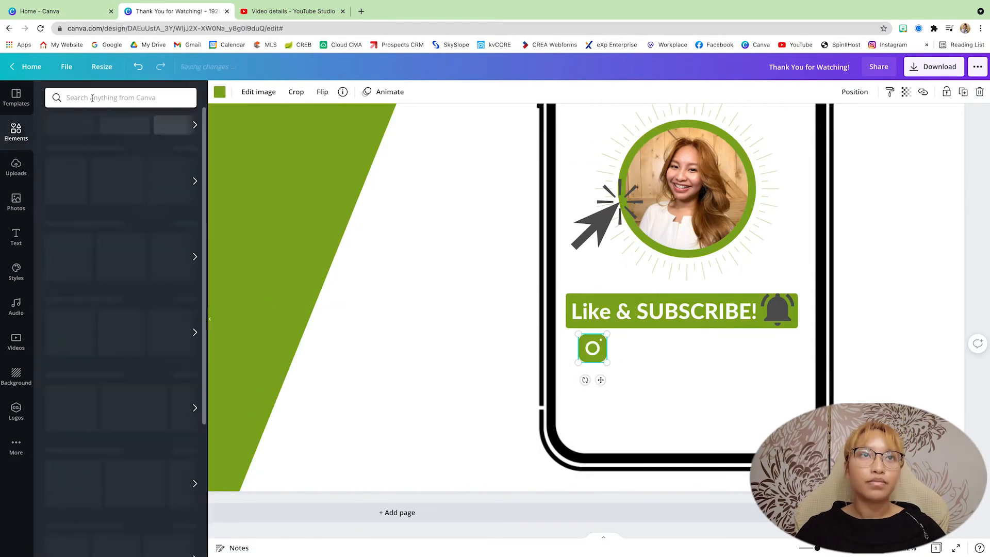
Step: Add matching green Facebook and TikTok icons in a row beside the Instagram icon, which is also green
left_click(66, 160)
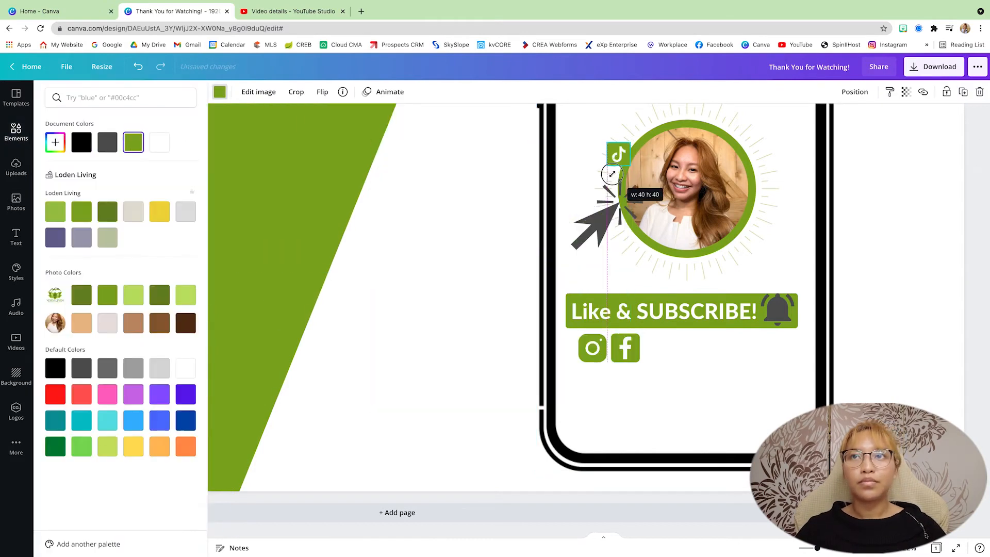
left_click_drag(618, 154, 659, 348)
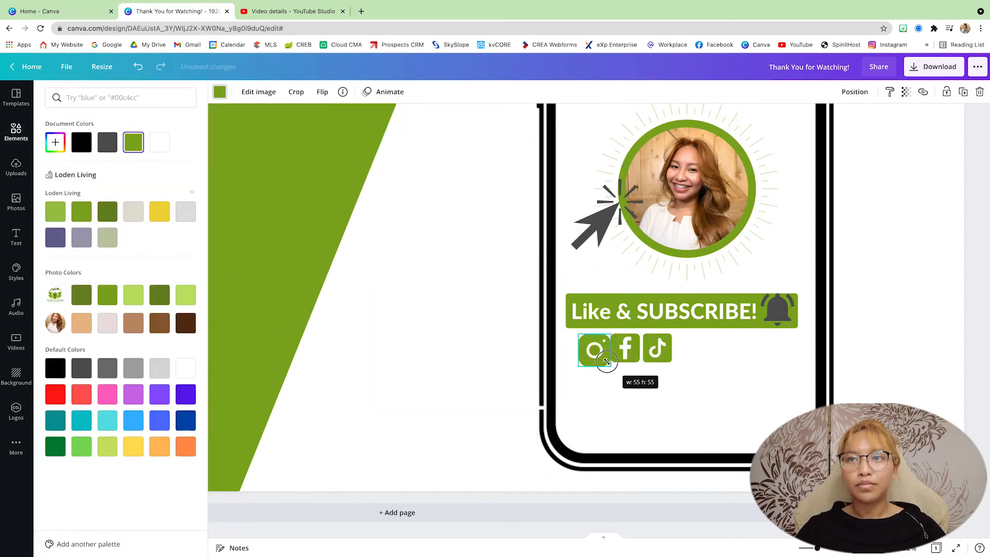
left_click(684, 389)
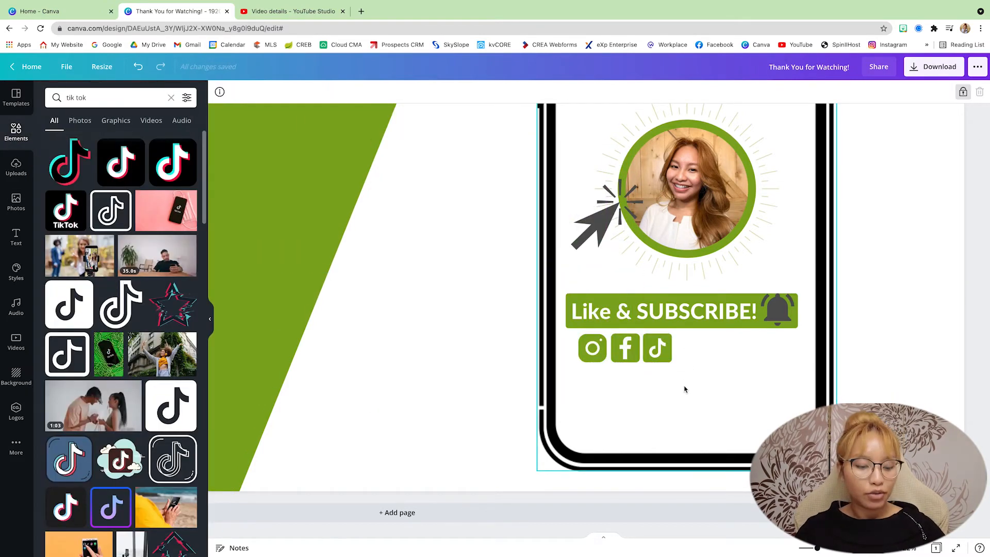
key("t")
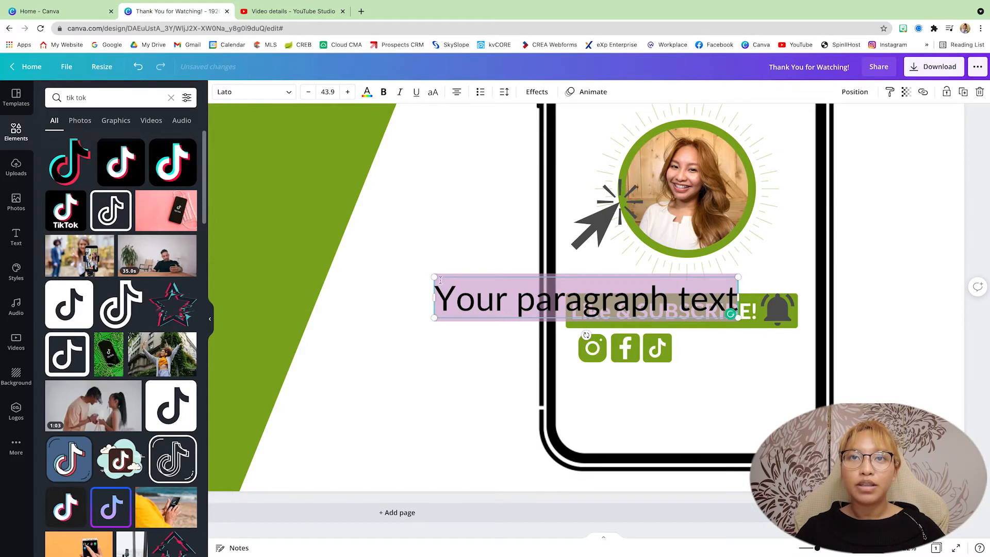
left_click_drag(512, 287, 578, 296)
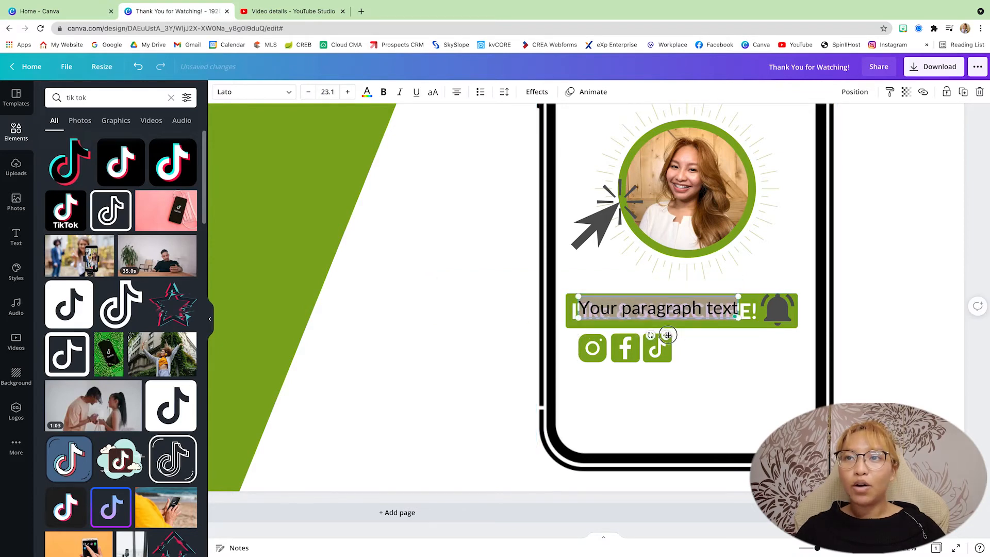
left_click_drag(665, 335, 730, 376)
triple_click(714, 350)
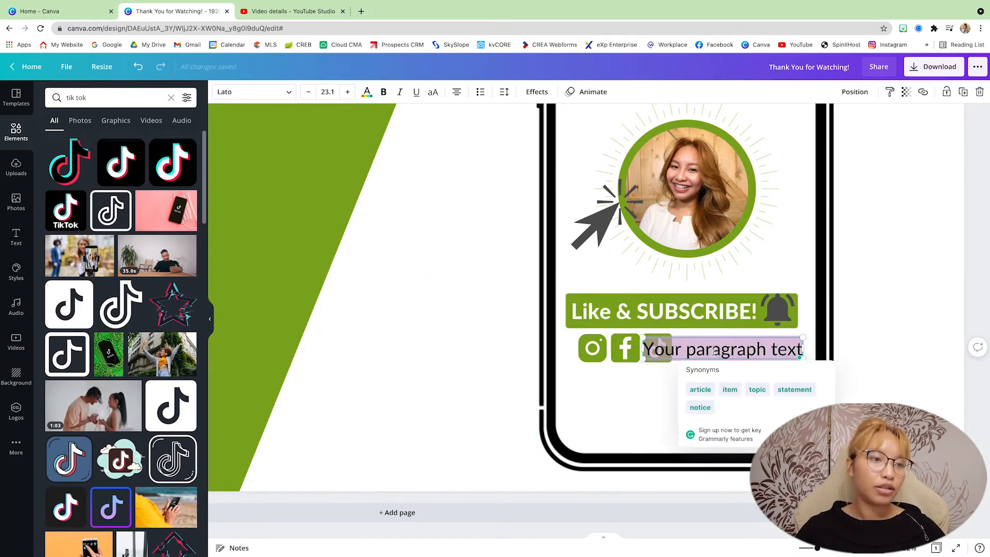
type("@lod")
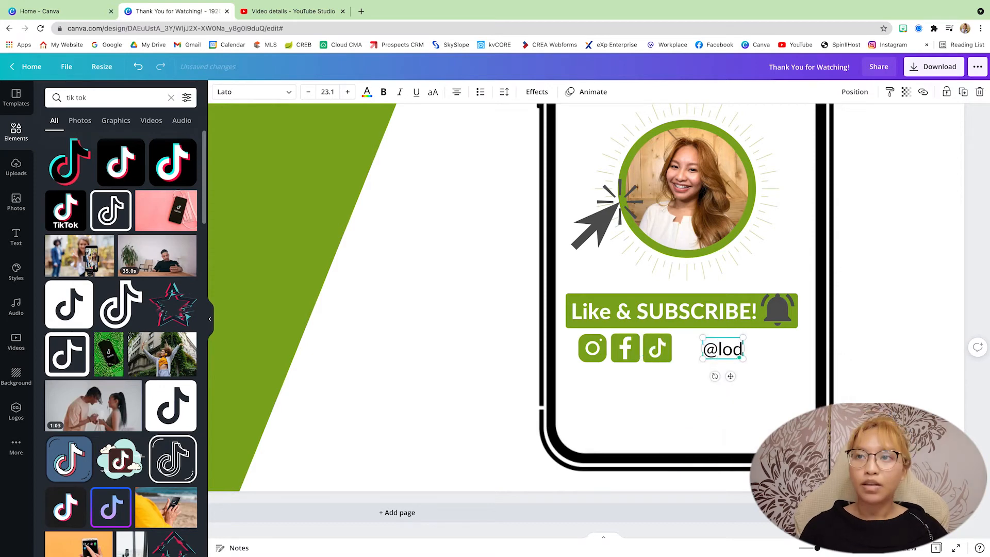
type("enliving")
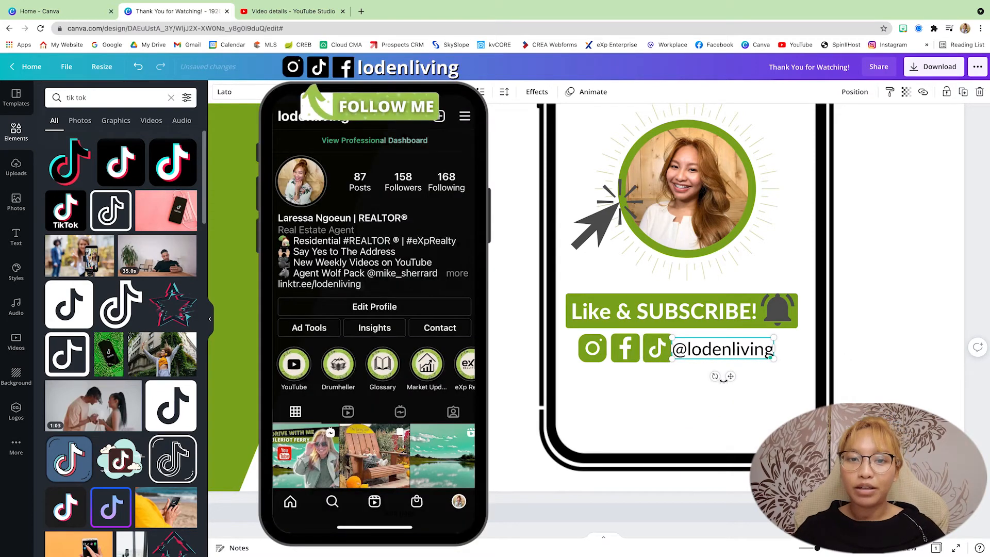
left_click_drag(731, 375, 740, 376)
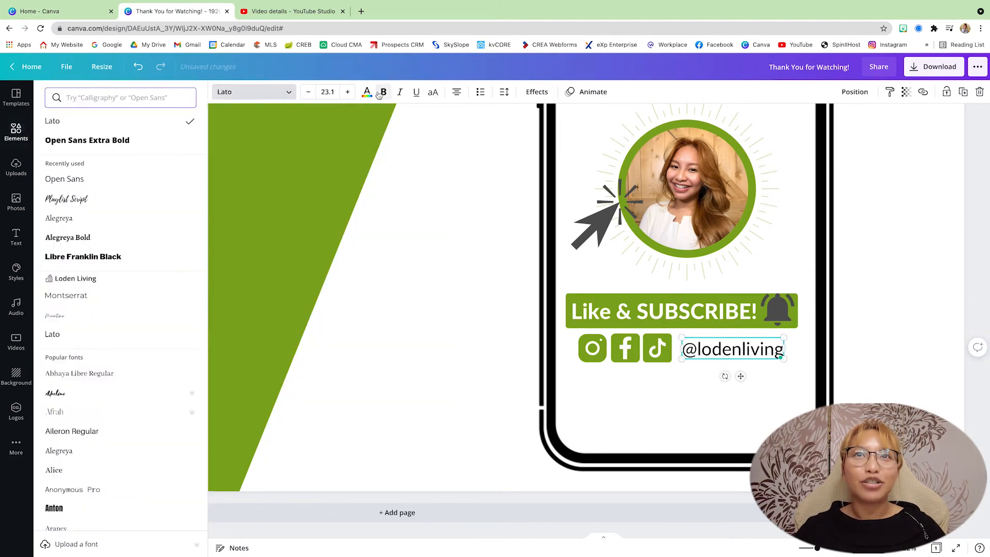
left_click(255, 92)
left_click(81, 146)
left_click(367, 92)
left_click(134, 142)
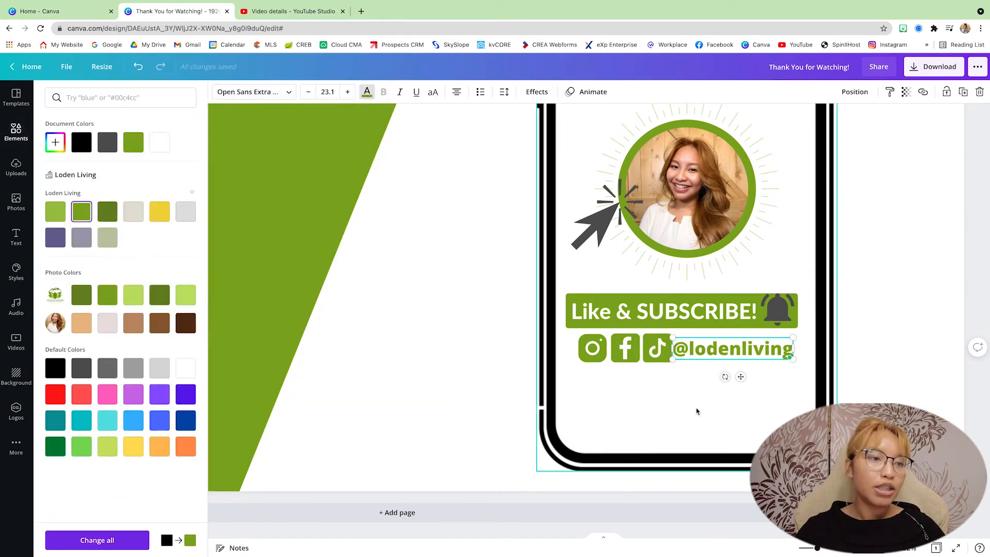
left_click(660, 348, "shift")
left_click_drag(660, 348, 652, 348)
left_click(722, 349)
left_click(537, 92)
left_click(120, 157)
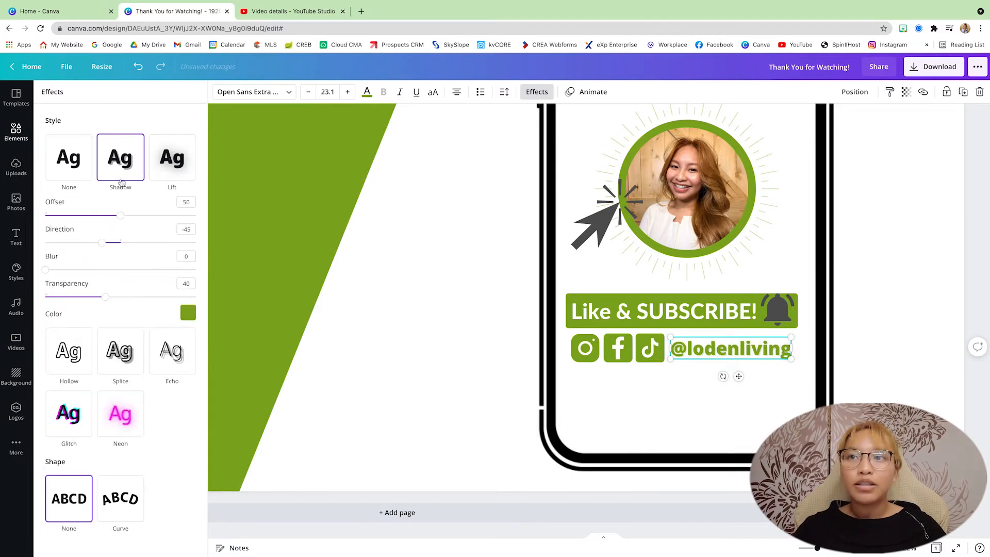
left_click(188, 312)
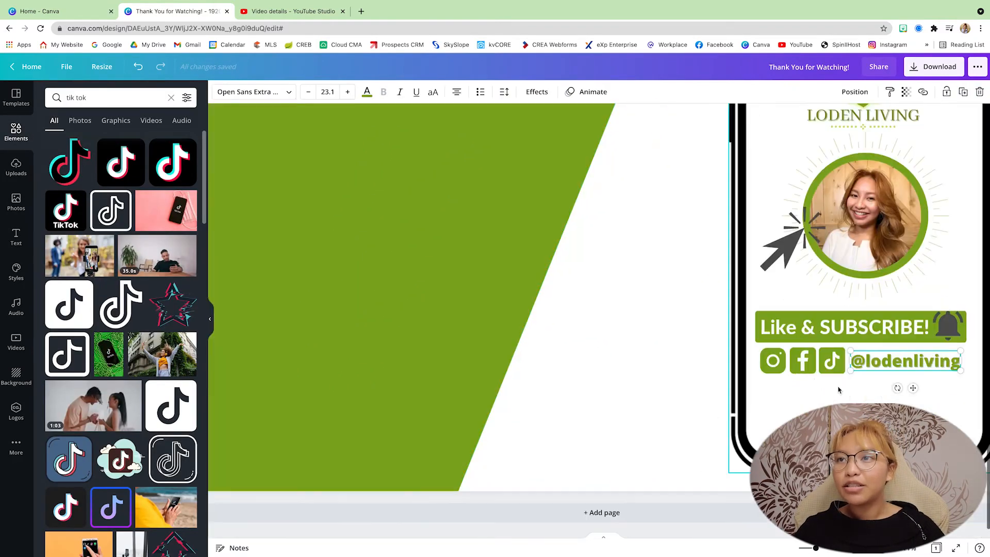
left_click_drag(838, 390, 769, 362)
left_click_drag(845, 374, 828, 368)
left_click_drag(795, 358, 804, 359)
left_click_drag(903, 361, 774, 361)
left_click_drag(895, 360, 901, 360)
left_click(902, 398)
scroll(901, 398, "right", 3)
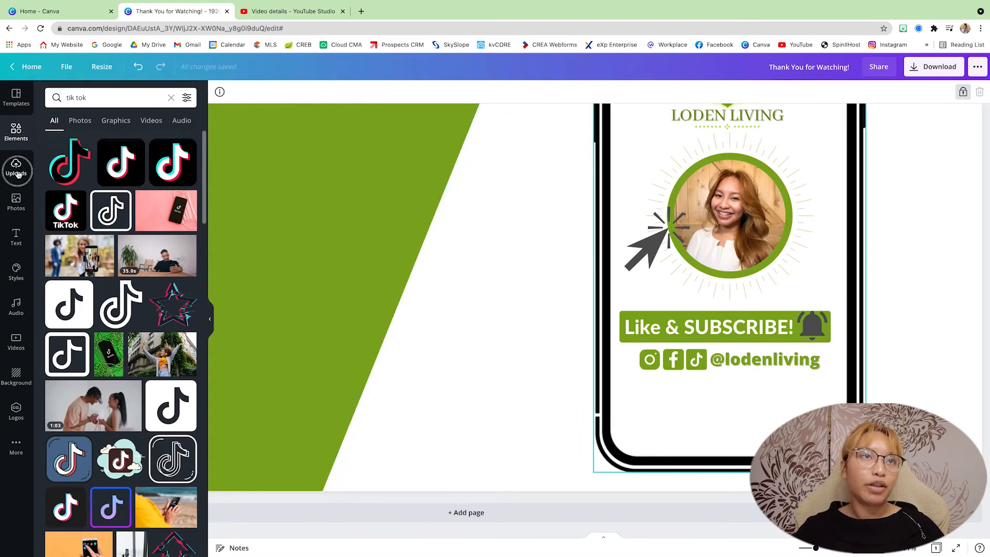
left_click(16, 169)
scroll(140, 331, "down", 3)
scroll(140, 331, "up", 5)
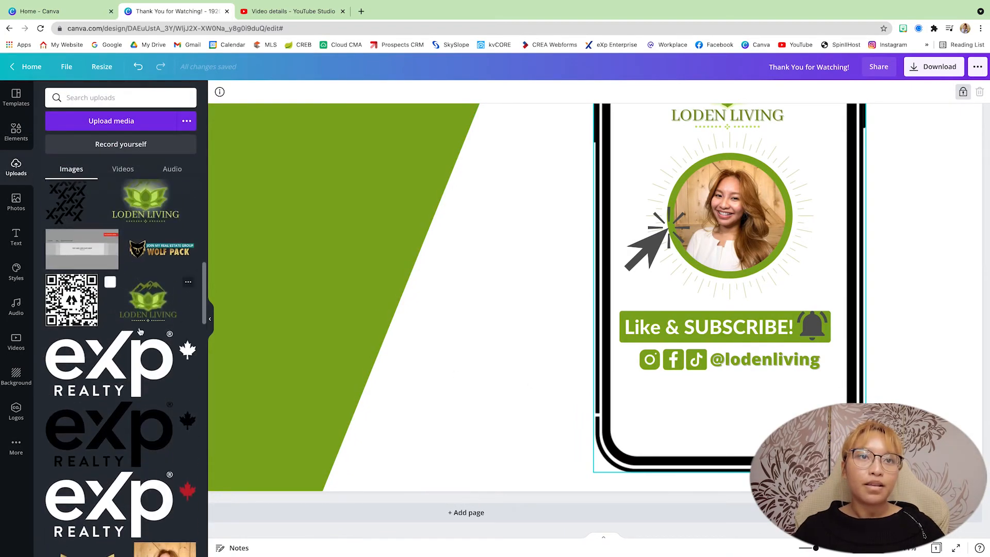
left_click(102, 458)
left_click_drag(413, 205, 585, 293)
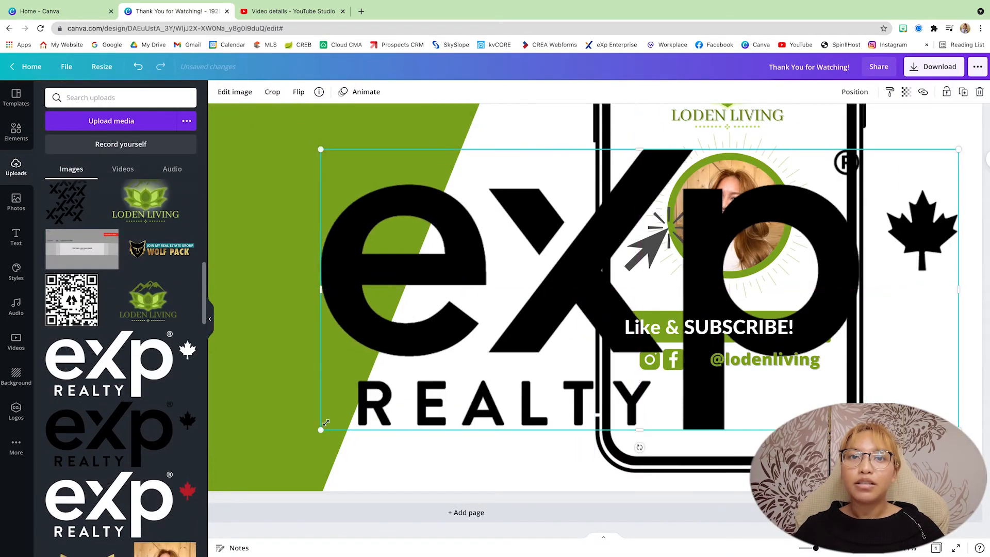
left_click_drag(321, 428, 797, 438)
scroll(853, 403, "down", 5)
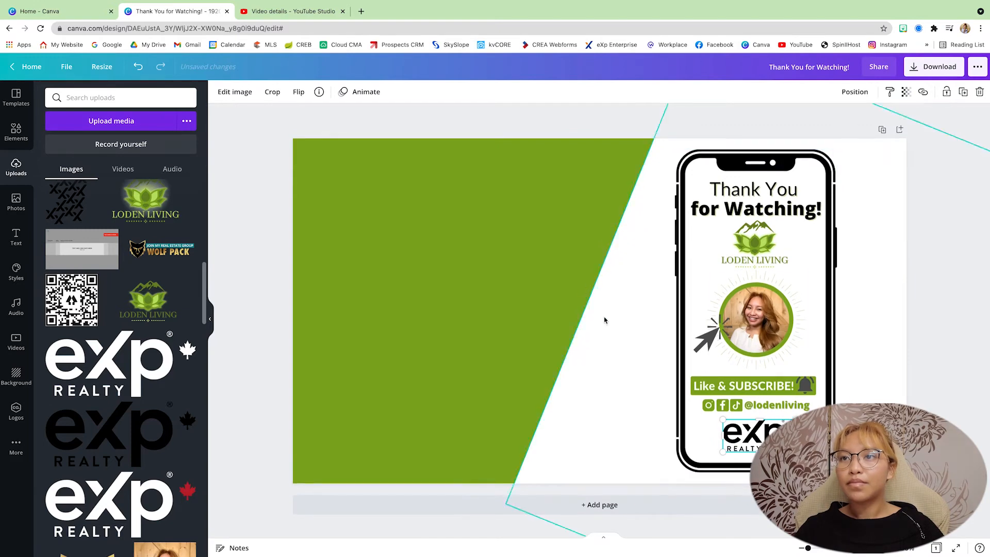
Step: Centre the eXp Realty logo inside the phone and shift all the phone's contents slightly down together
left_click(612, 279)
left_click_drag(767, 431, 763, 431)
left_click_drag(660, 179, 832, 435)
left_click_drag(766, 344, 769, 346)
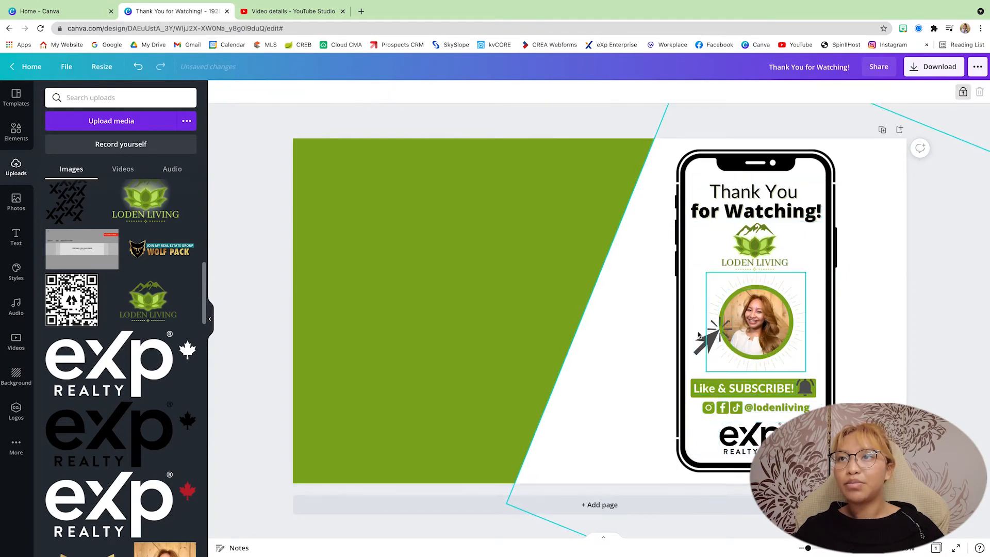
Step: Apply the Tumble page animation to the whole end screen
left_click(503, 291)
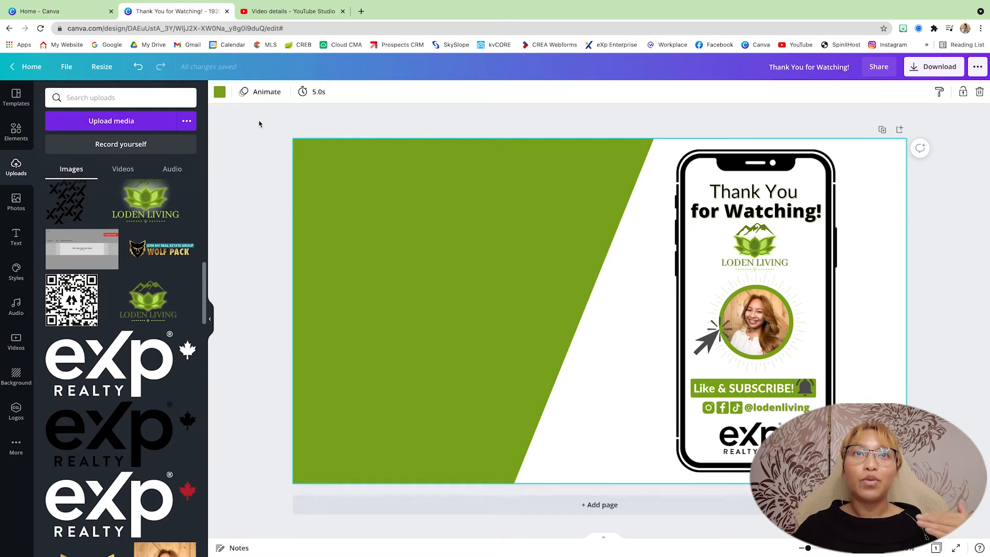
left_click(259, 93)
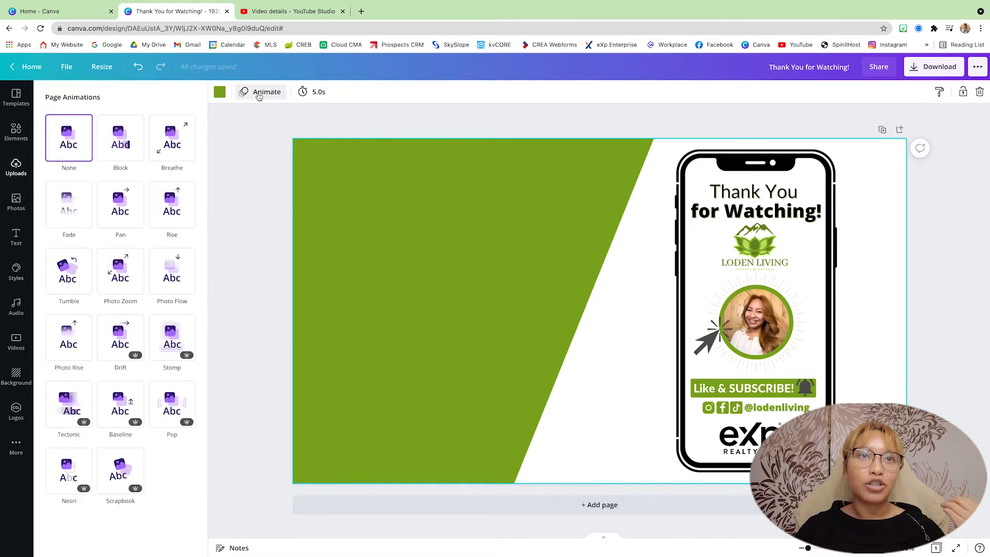
left_click(433, 294)
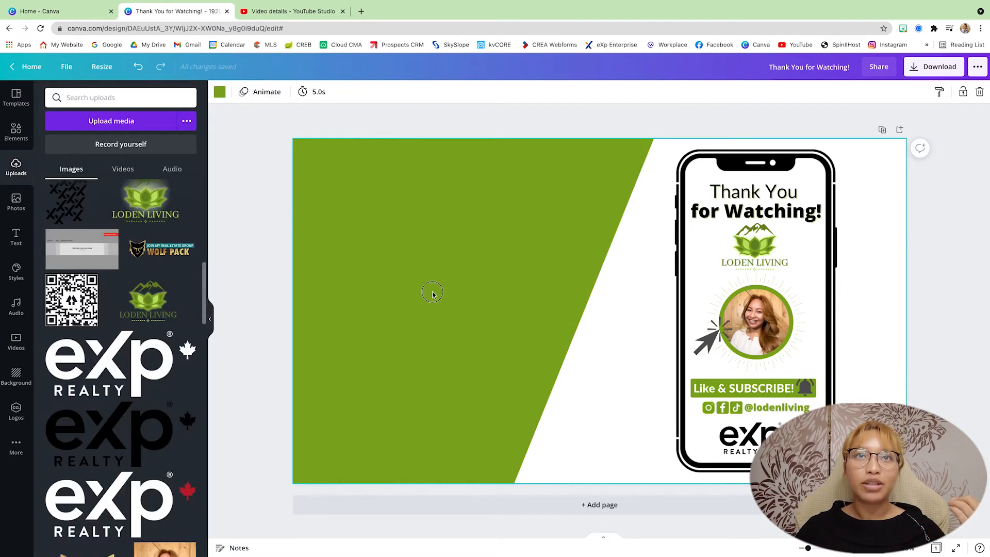
left_click(268, 96)
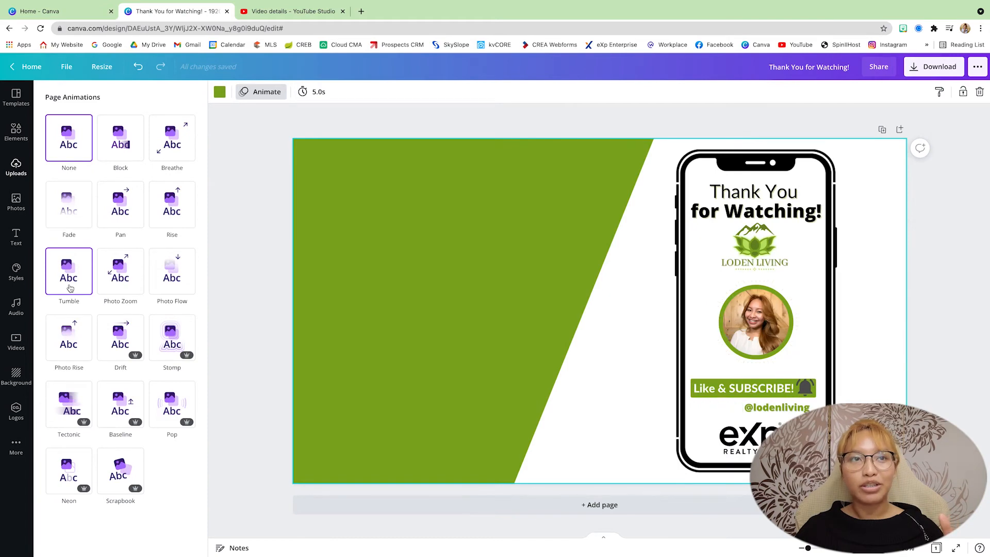
left_click(69, 287)
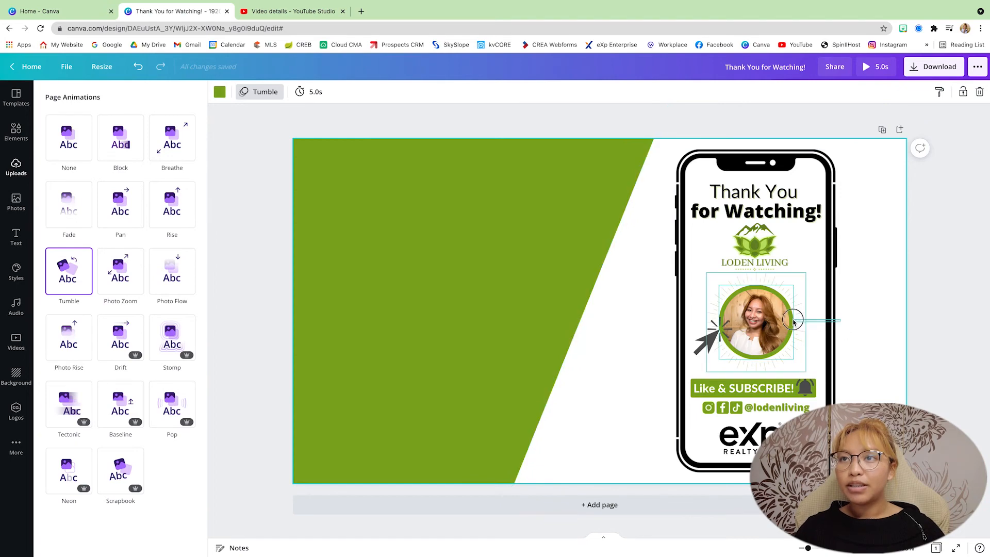
Step: Try to group the green circle with the sunburst around the portrait
left_click(756, 301)
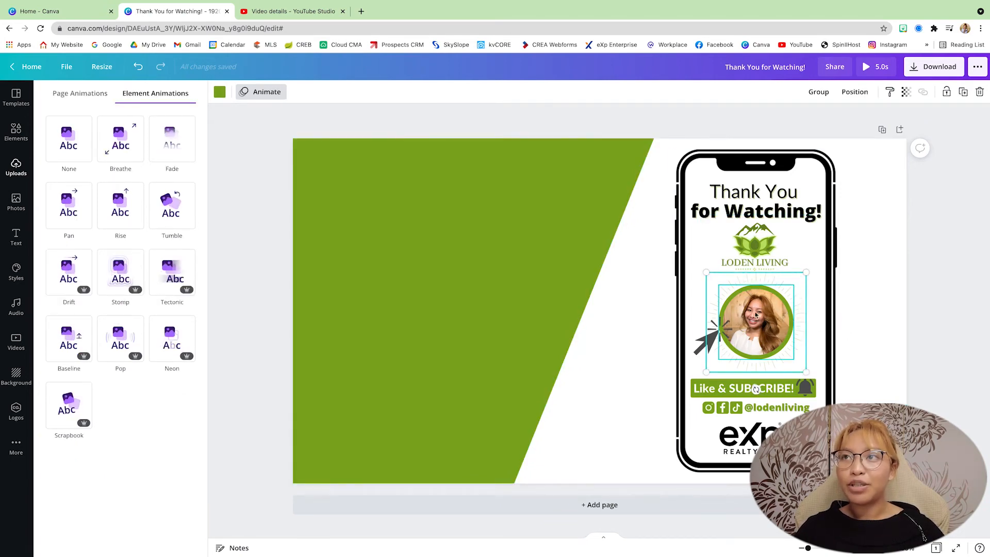
left_click(814, 93)
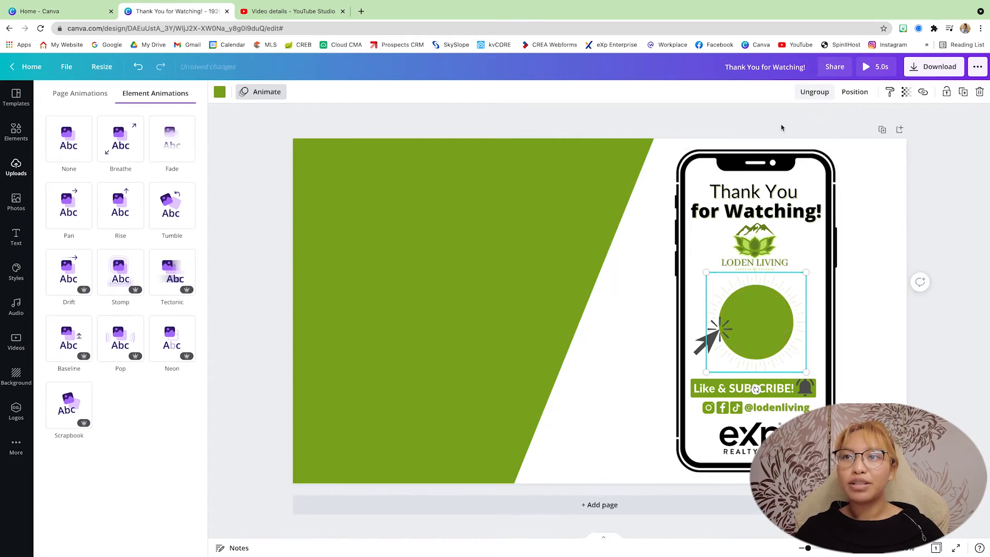
left_click(870, 346)
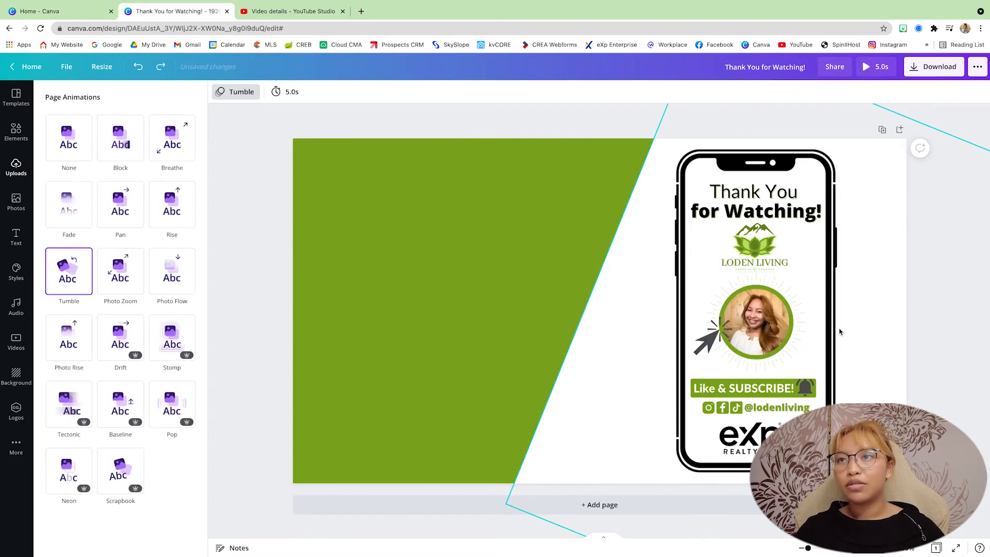
Step: Group the portrait photo with its green circle and the sunburst graphic
scroll(839, 332, "up", 3)
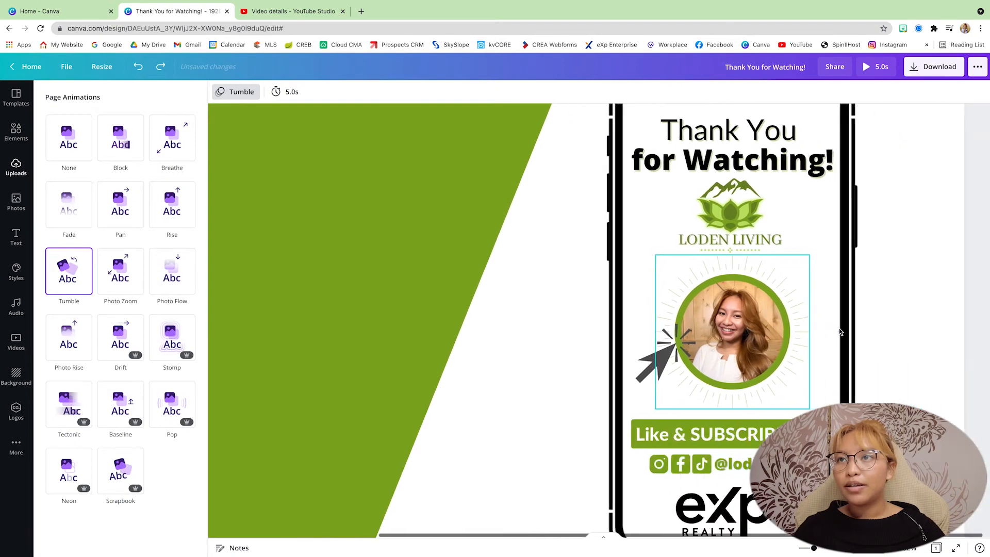
left_click(776, 327)
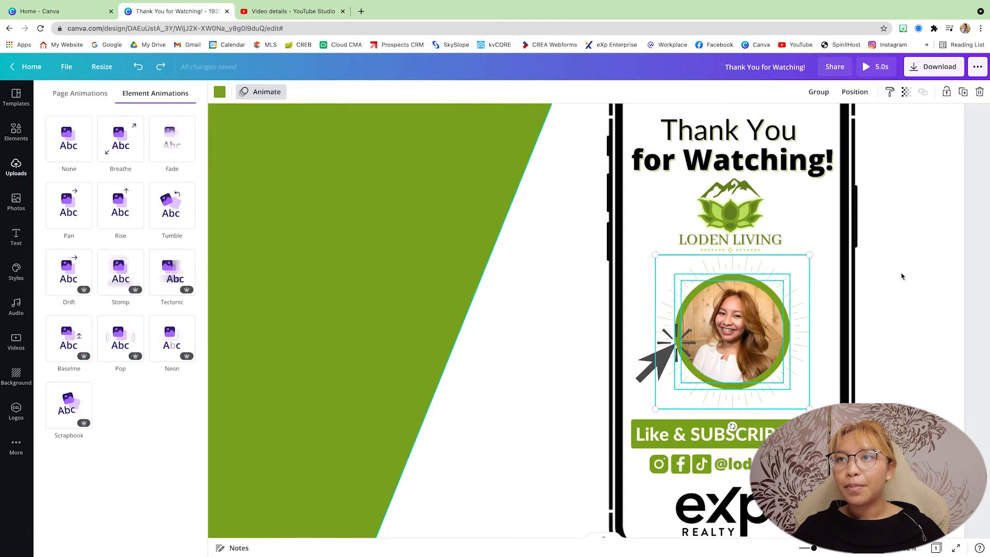
left_click(818, 92)
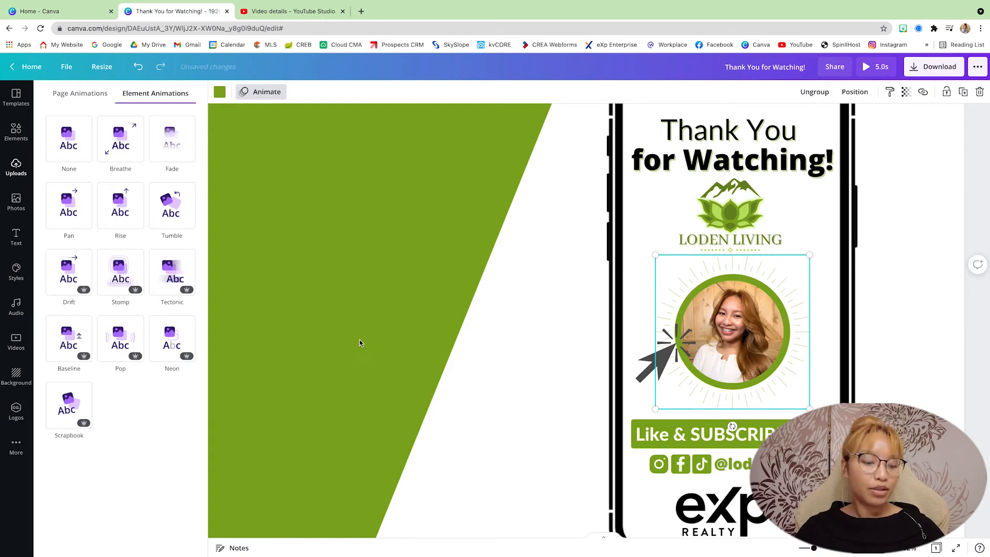
Step: Apply the Tumble element animation to the grouped portrait
scroll(360, 343, "down", 3)
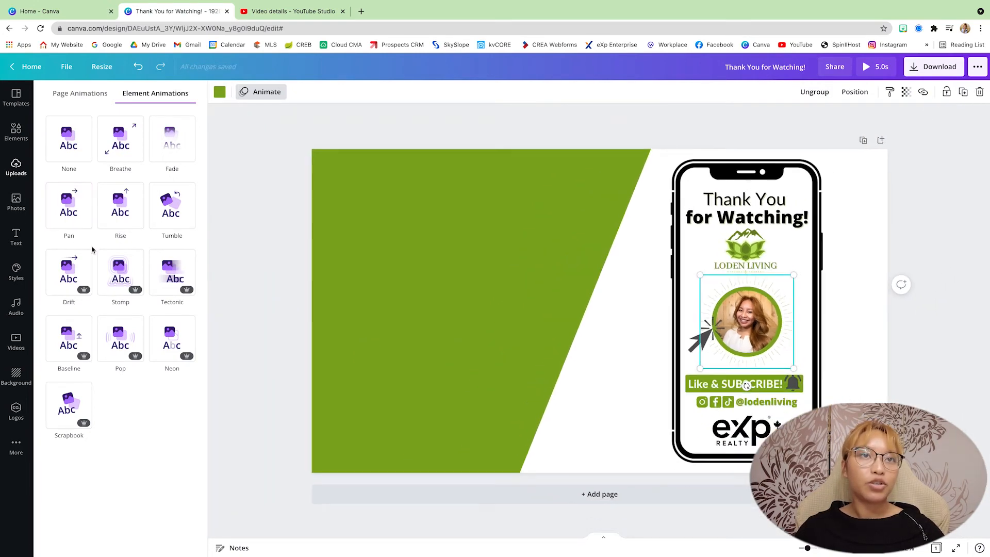
left_click(289, 187)
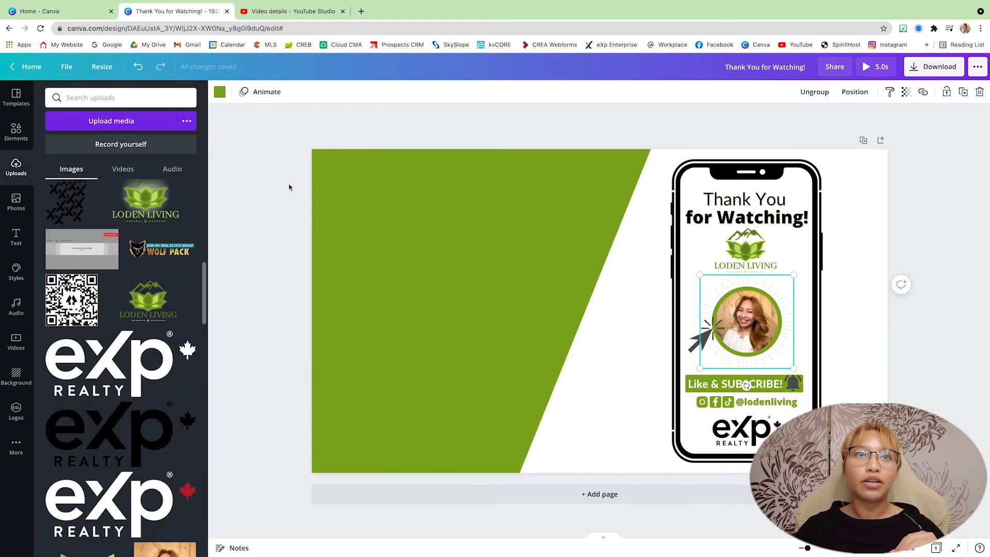
left_click(277, 98)
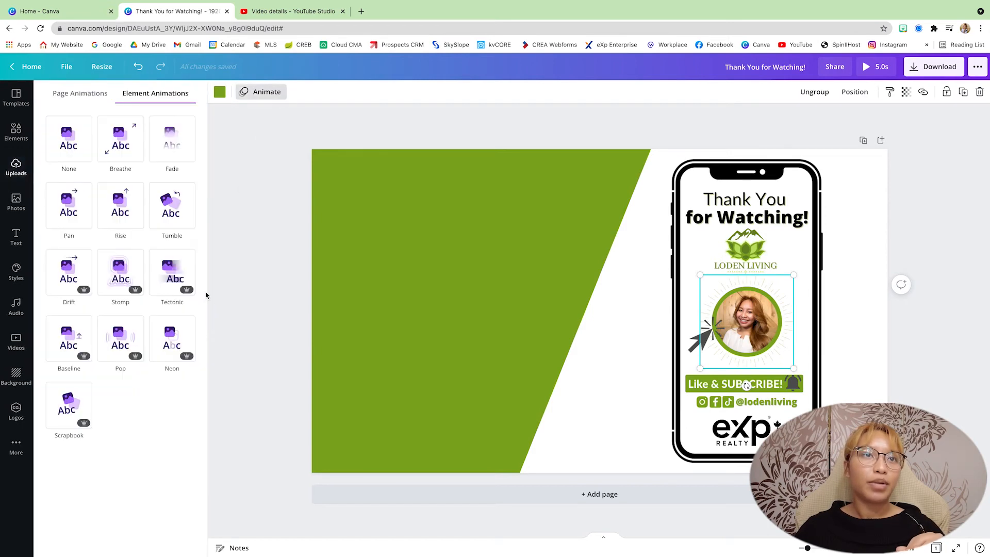
left_click(366, 324)
left_click(253, 91)
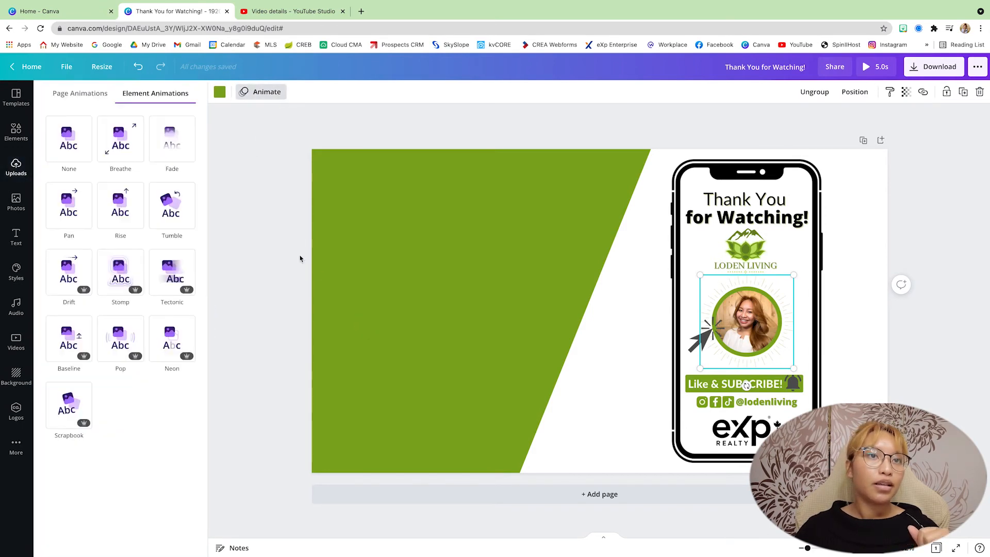
left_click(178, 213)
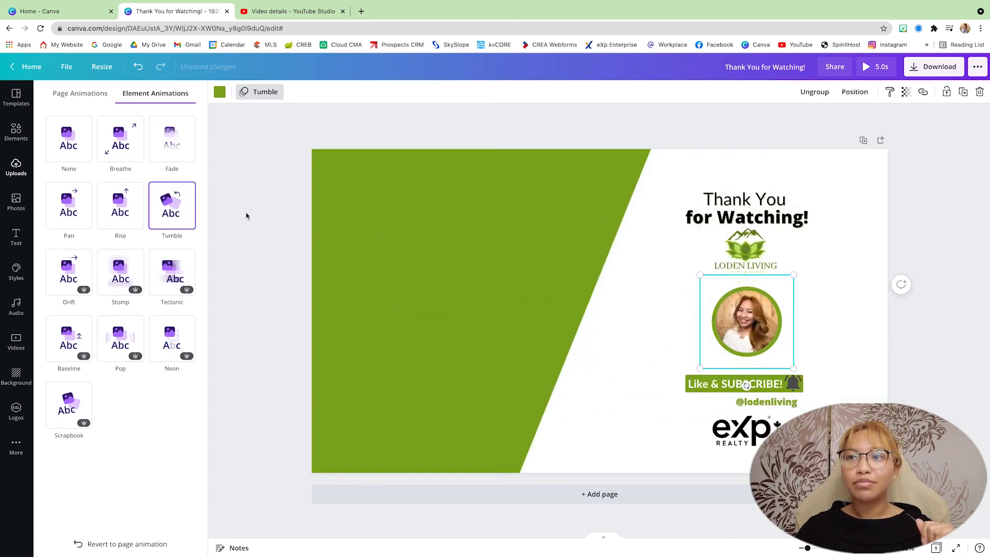
Step: Set the page timing to 10.0 seconds
left_click(332, 174)
left_click(323, 198)
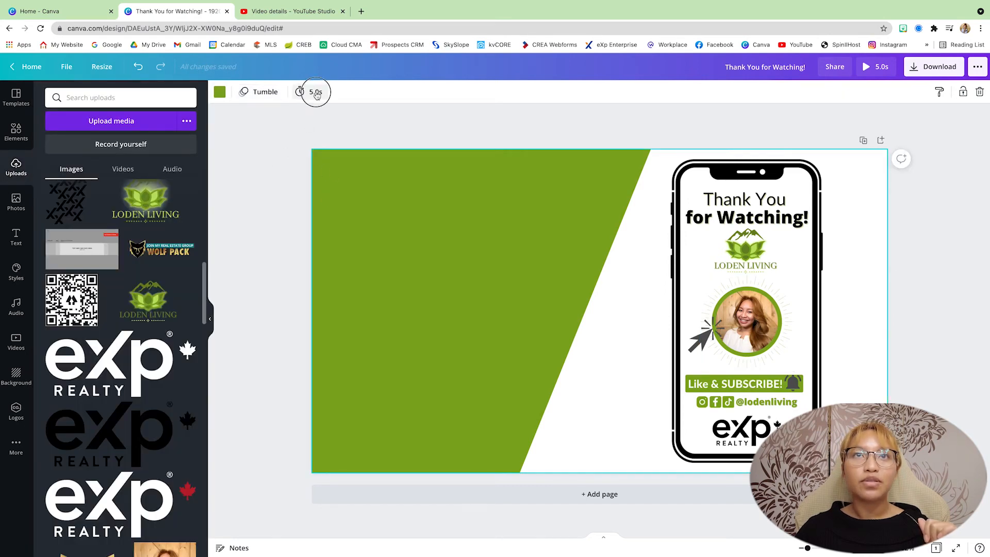
left_click(317, 95)
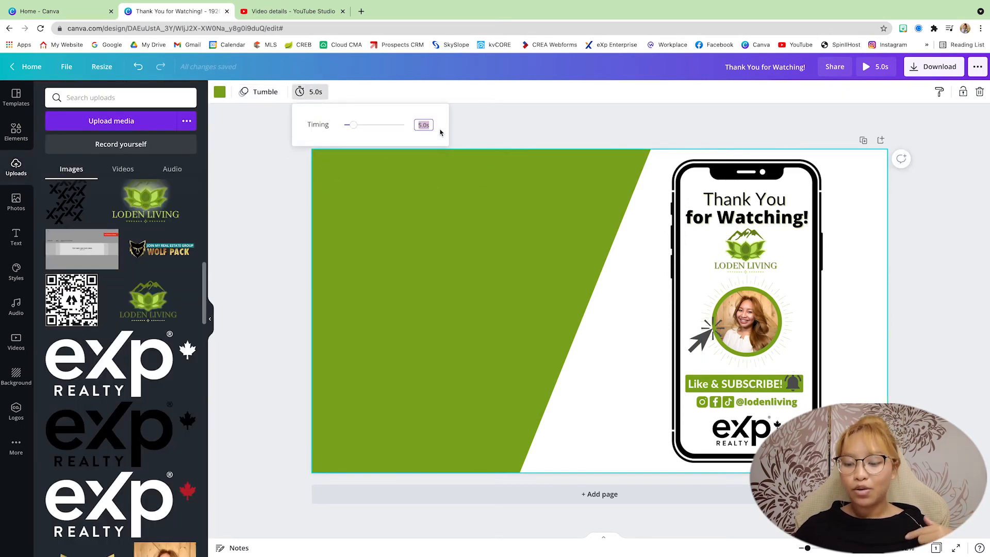
key("Return")
left_click(613, 135)
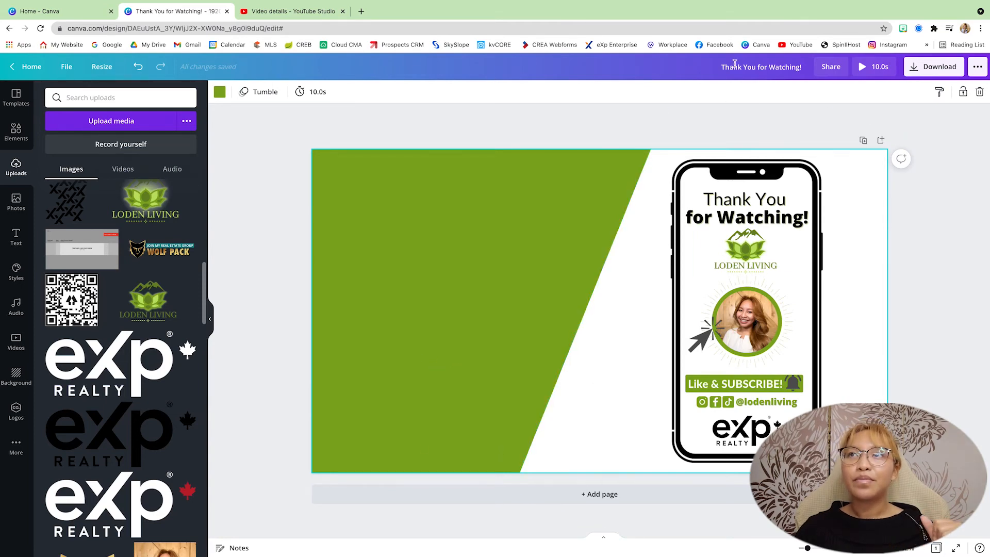
Step: Preview the animated end screen and check the suggested file type in the download options
left_click(870, 69)
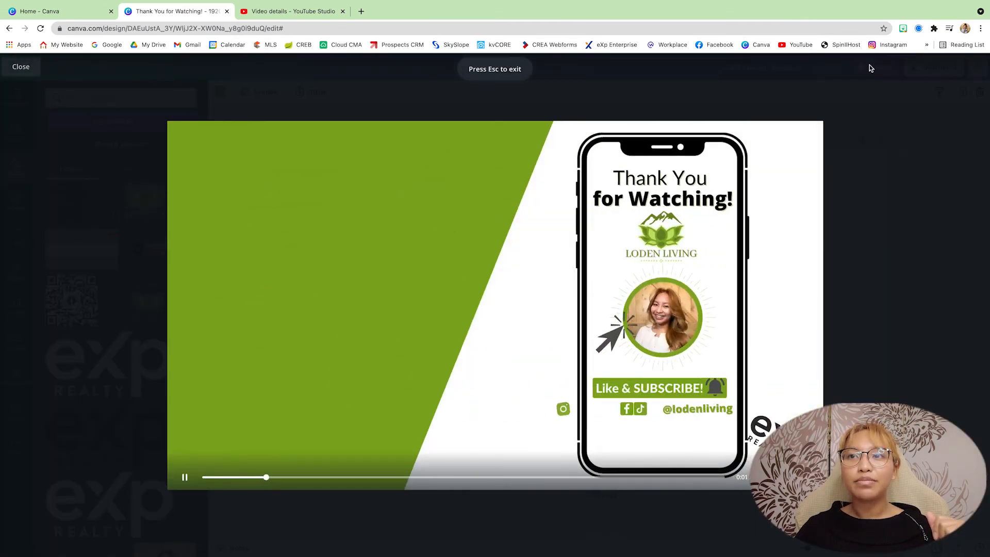
left_click(894, 183)
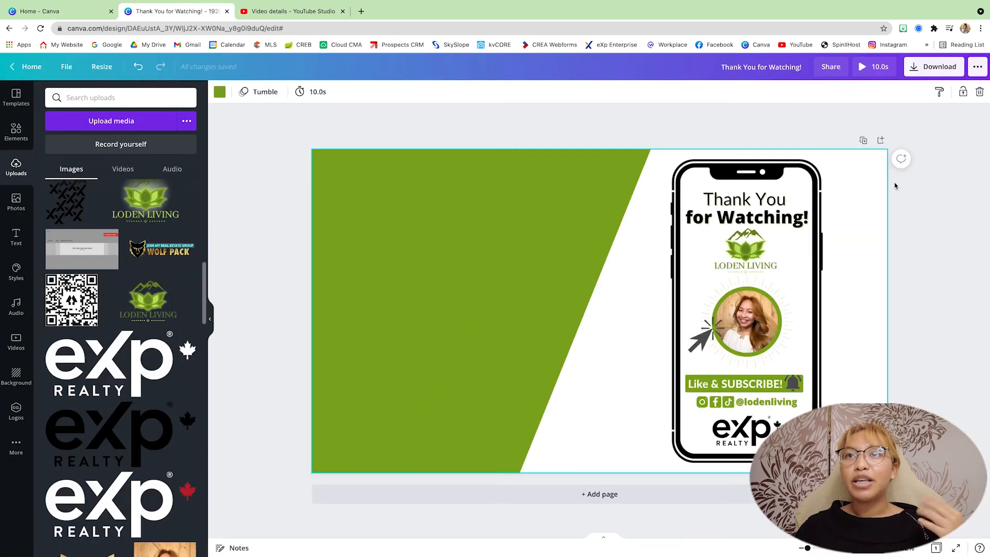
left_click(934, 67)
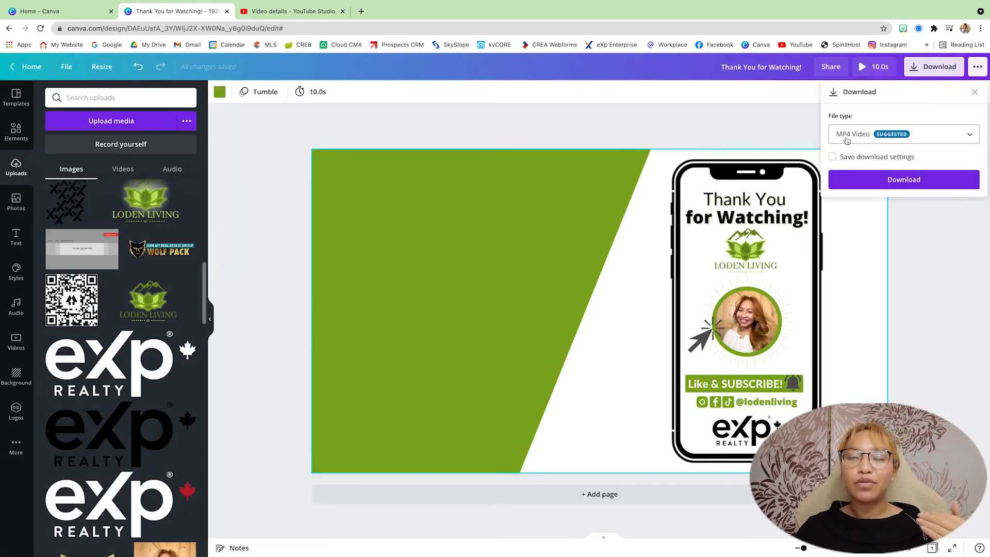
left_click(495, 128)
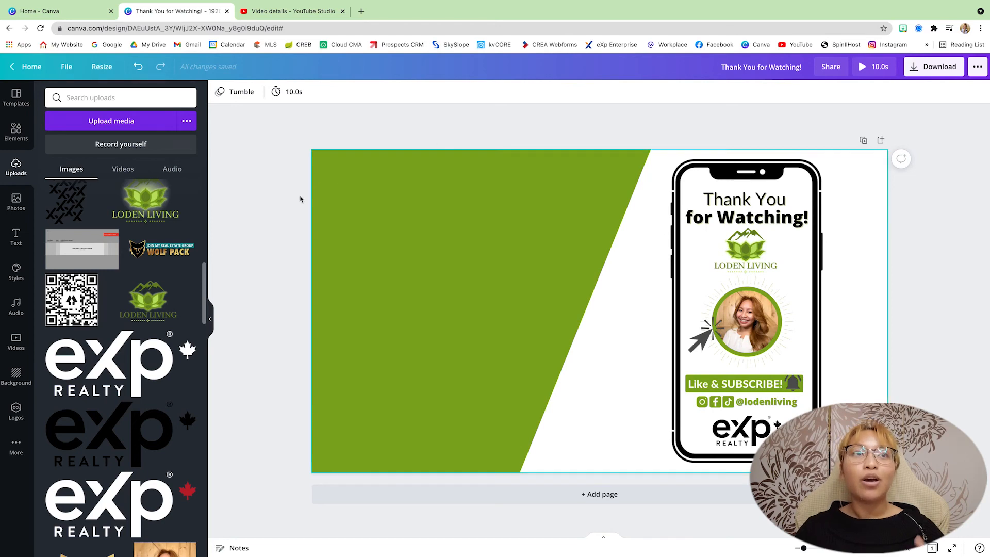
Step: Browse the audio library for background music tracks
left_click(16, 308)
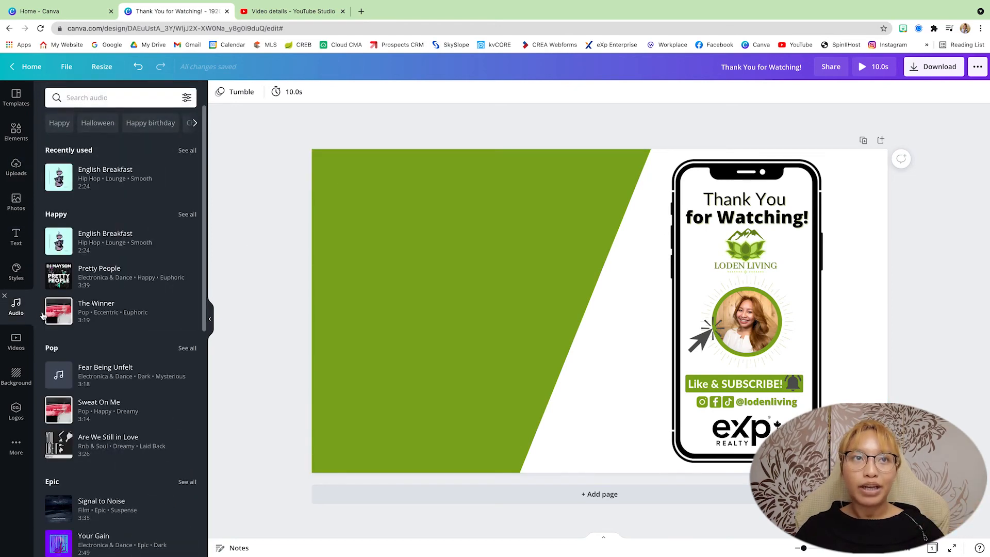
scroll(98, 266, "down", 8)
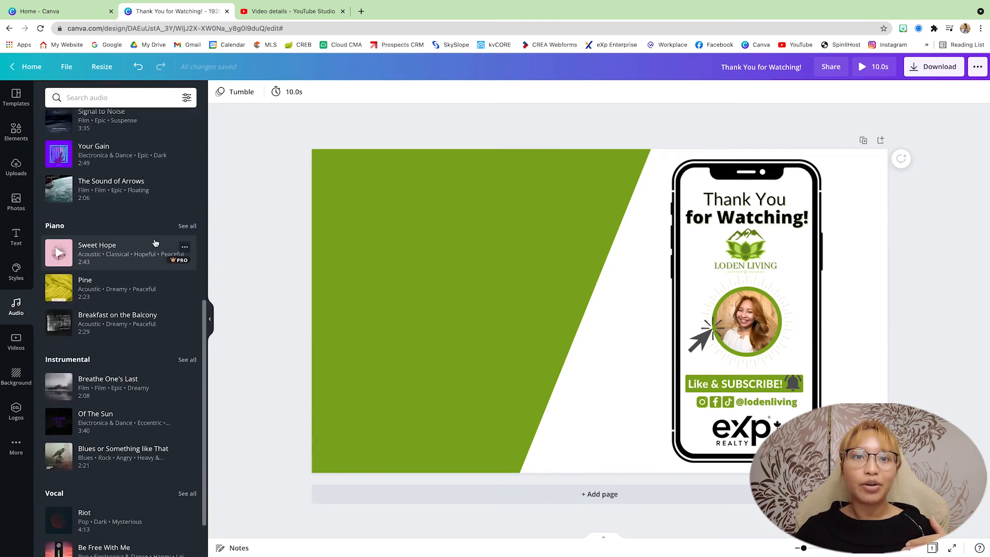
scroll(155, 243, "up", 8)
mouse_move(155, 243)
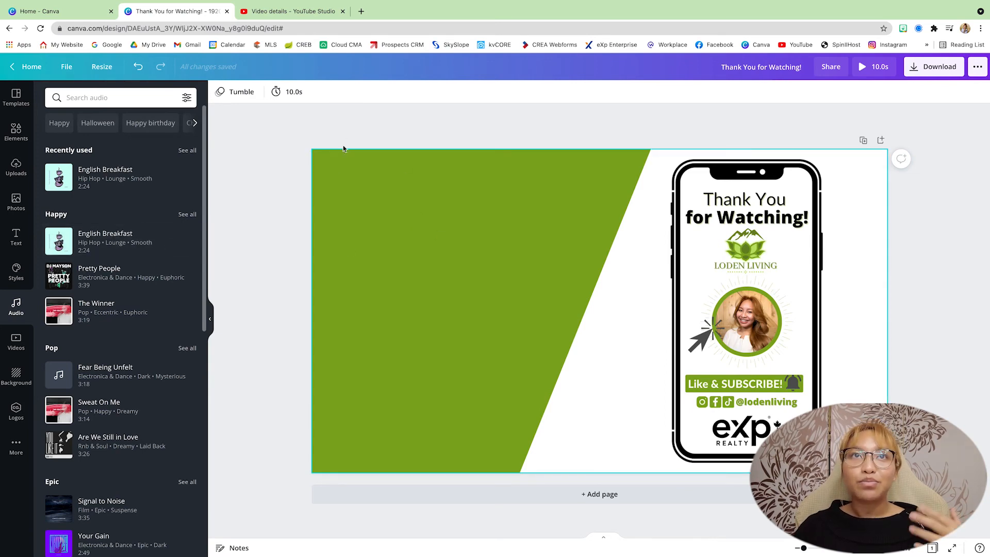
Step: Switch to YouTube Studio and play part of the existing video's end screen to review the element placement
left_click(294, 11)
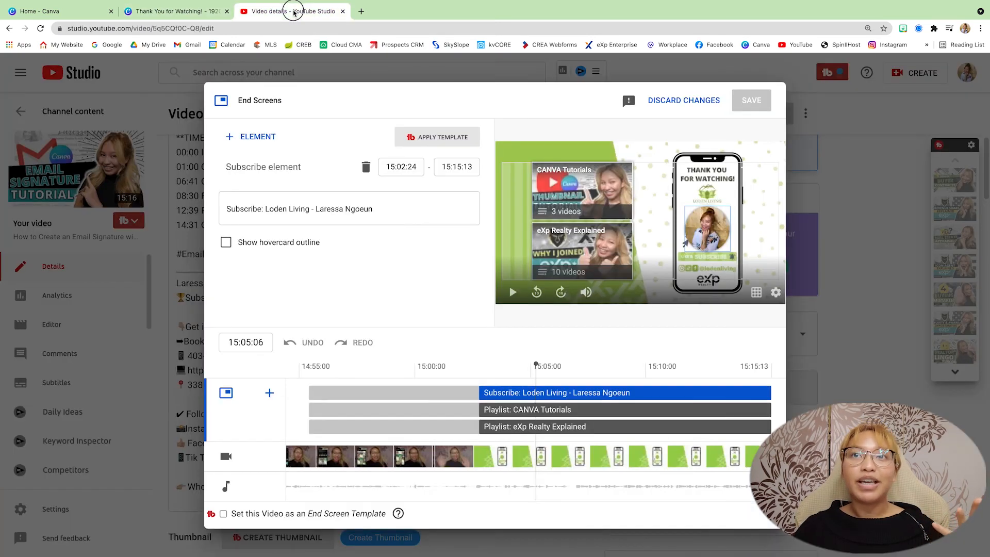
left_click(462, 371)
key("space")
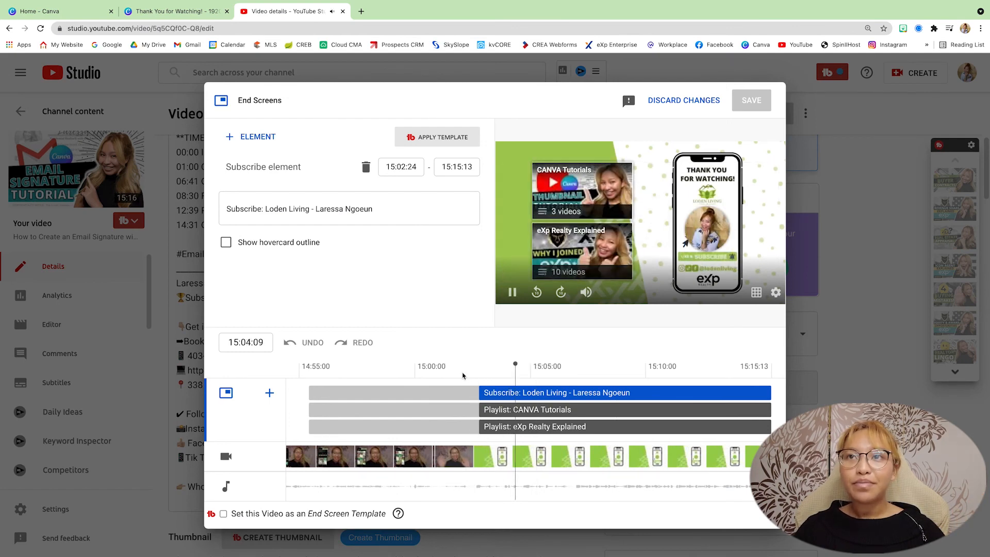
key("space")
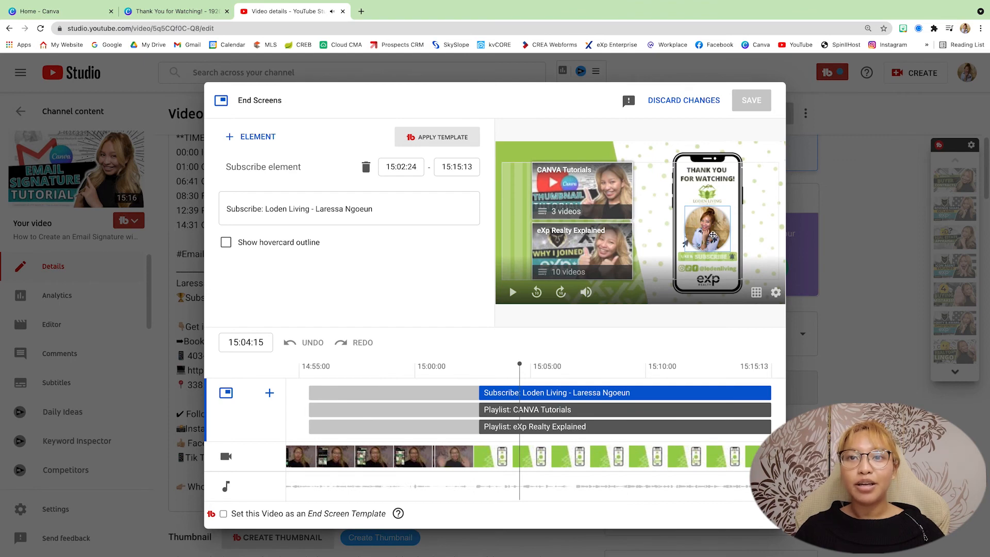